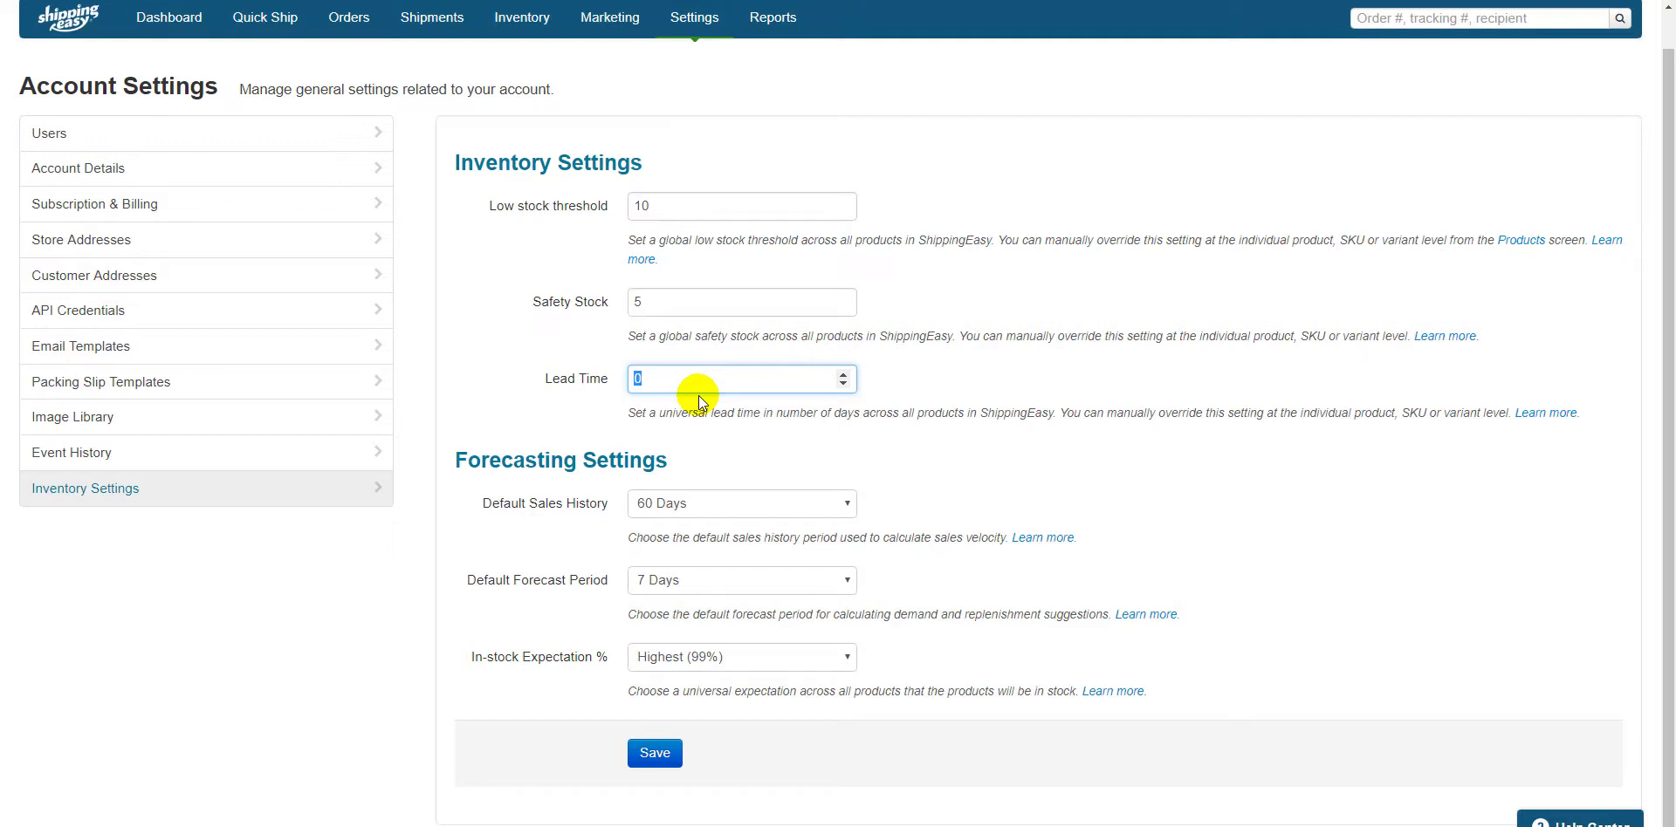
- Set the Default Forecast Period to 60 Days in the forecasting settings
left_click(649, 588)
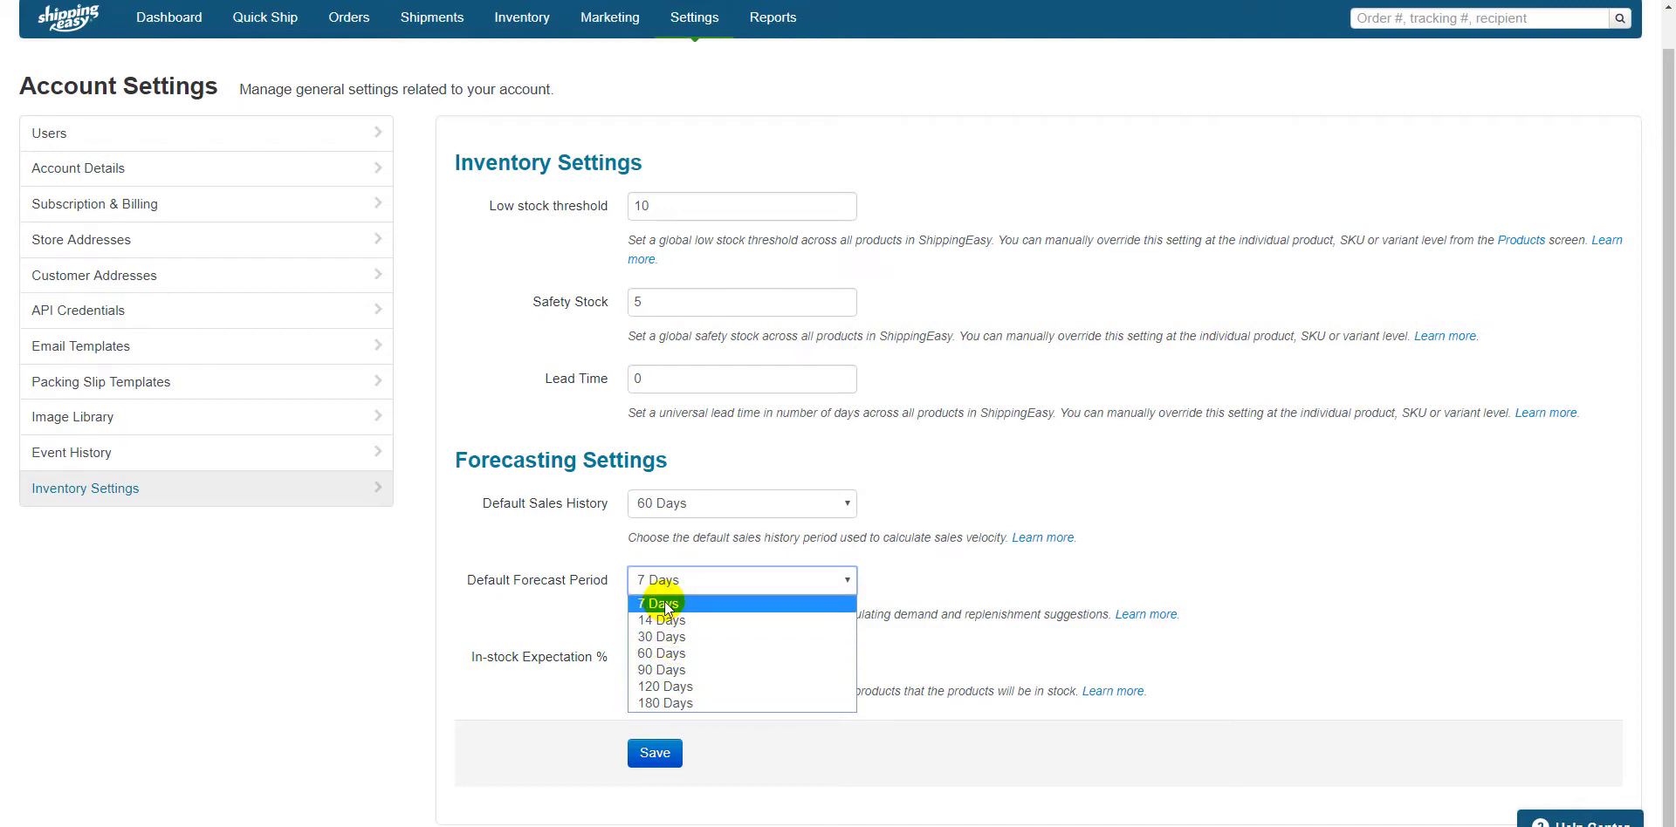
left_click(661, 654)
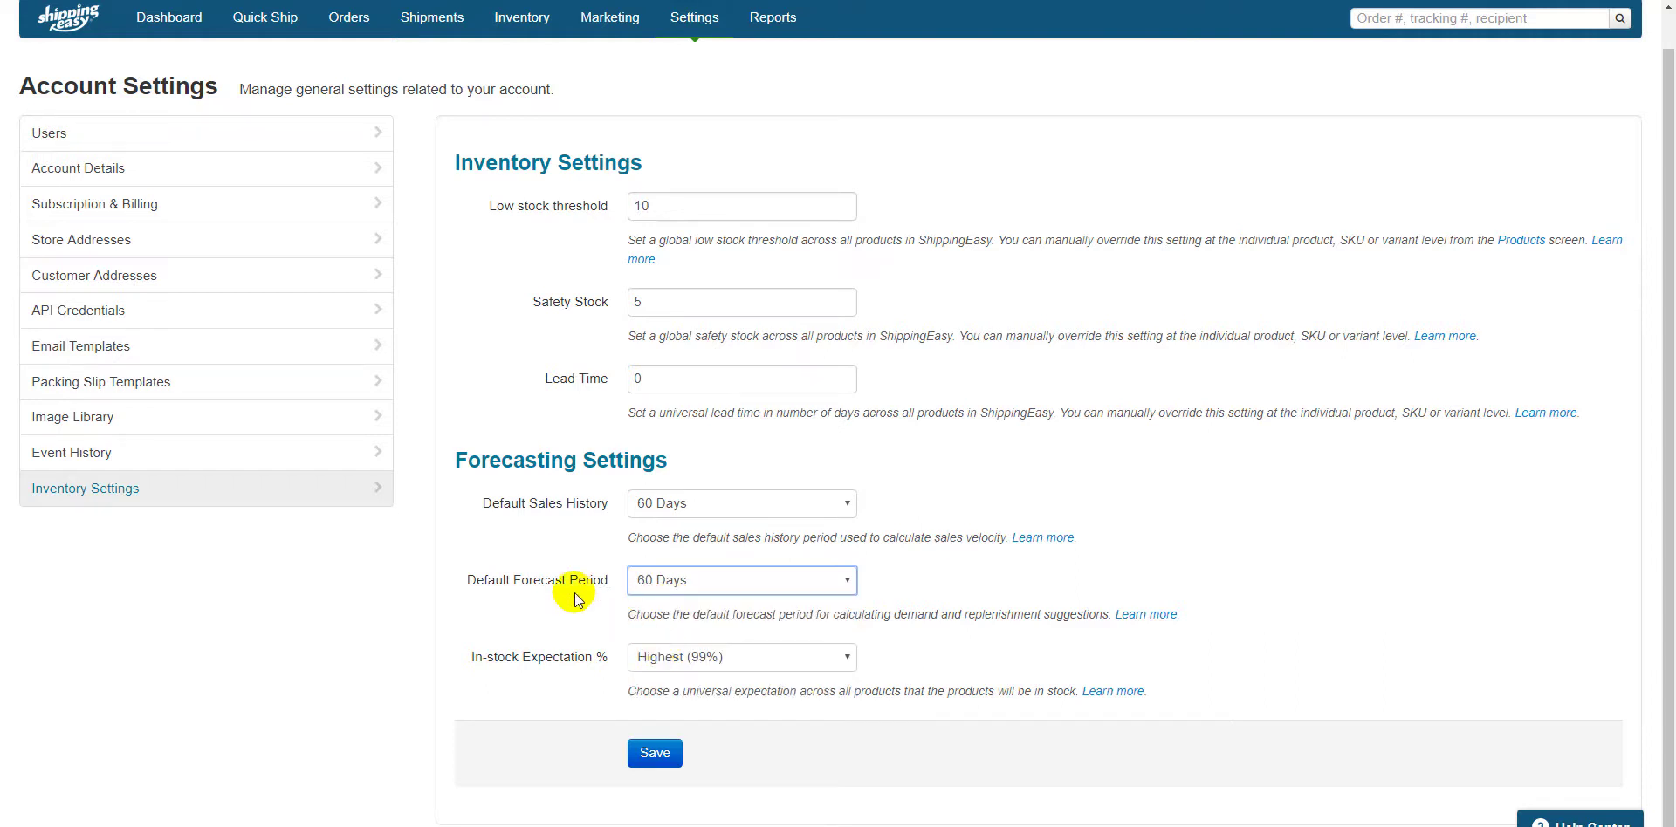
left_click(634, 580)
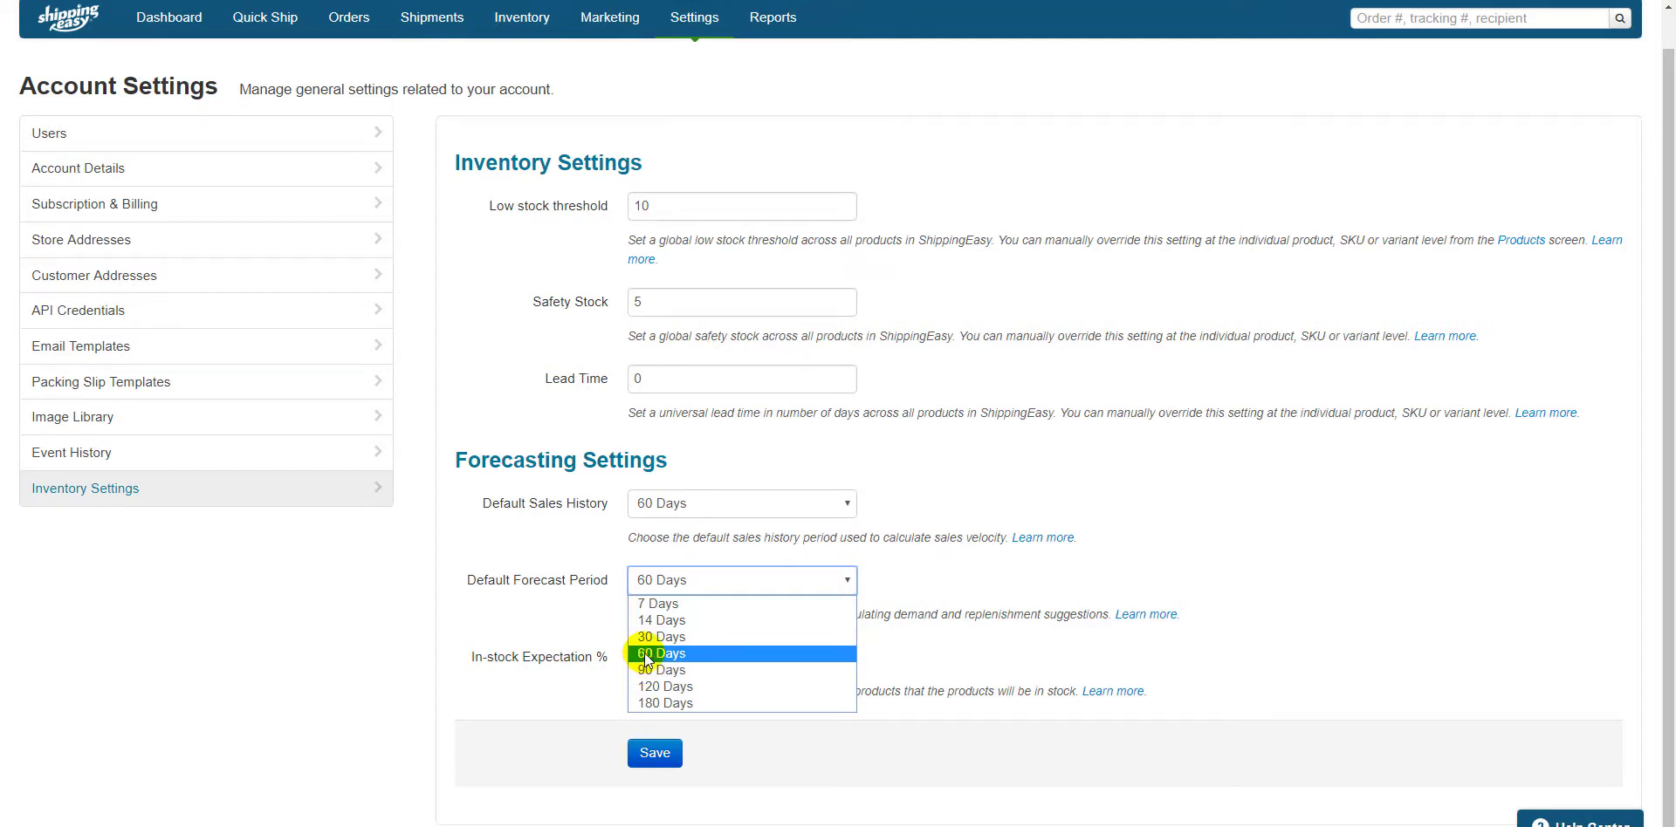
left_click(645, 656)
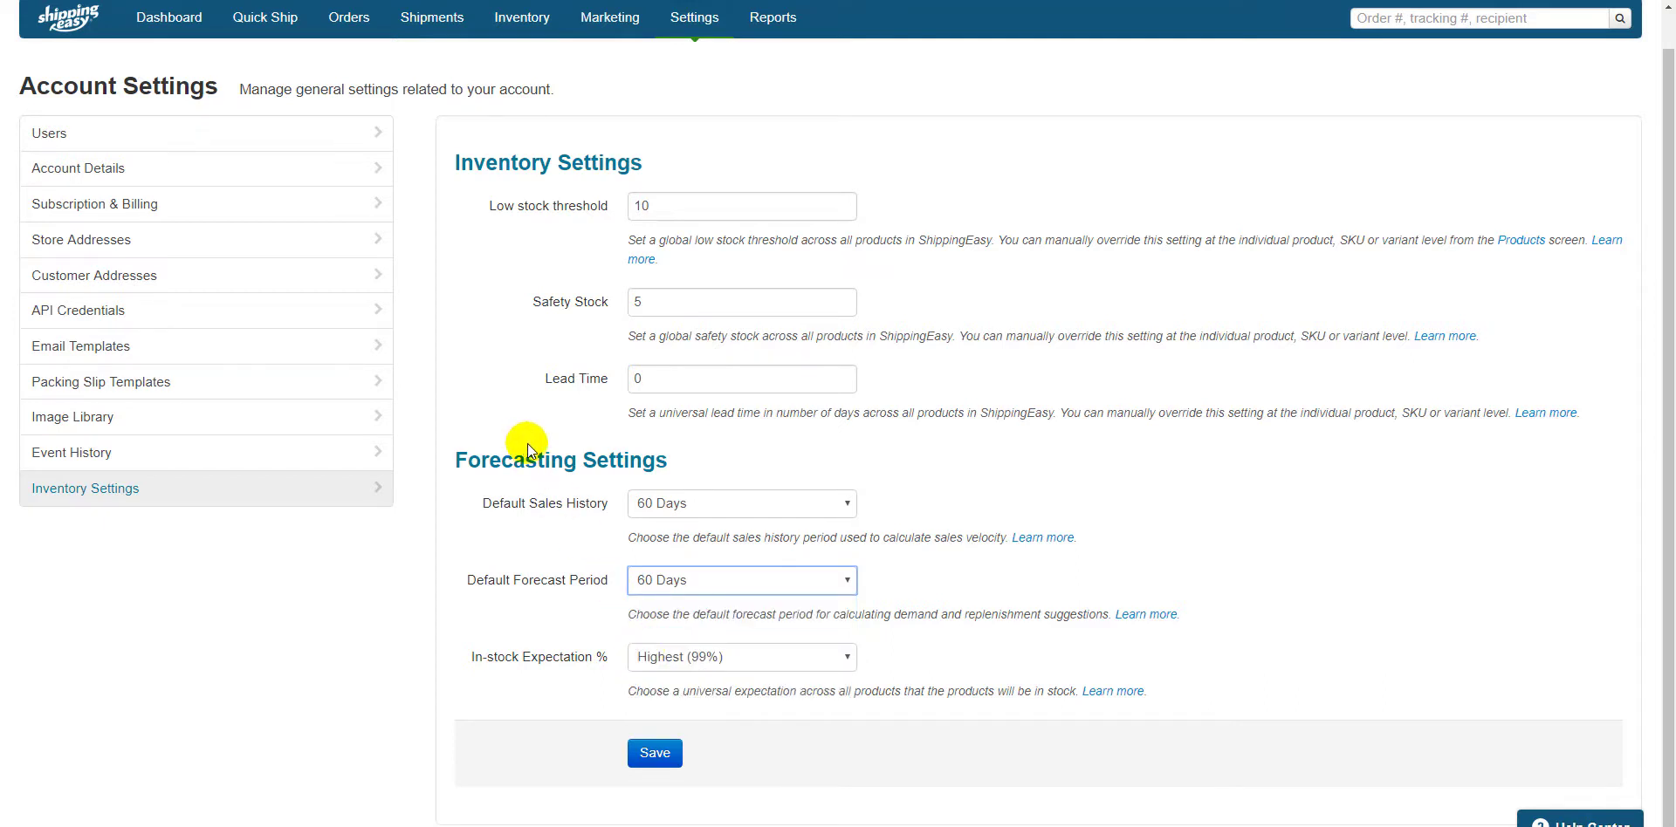
- Review the available In-stock Expectation % options in the forecasting settings
left_click(646, 656)
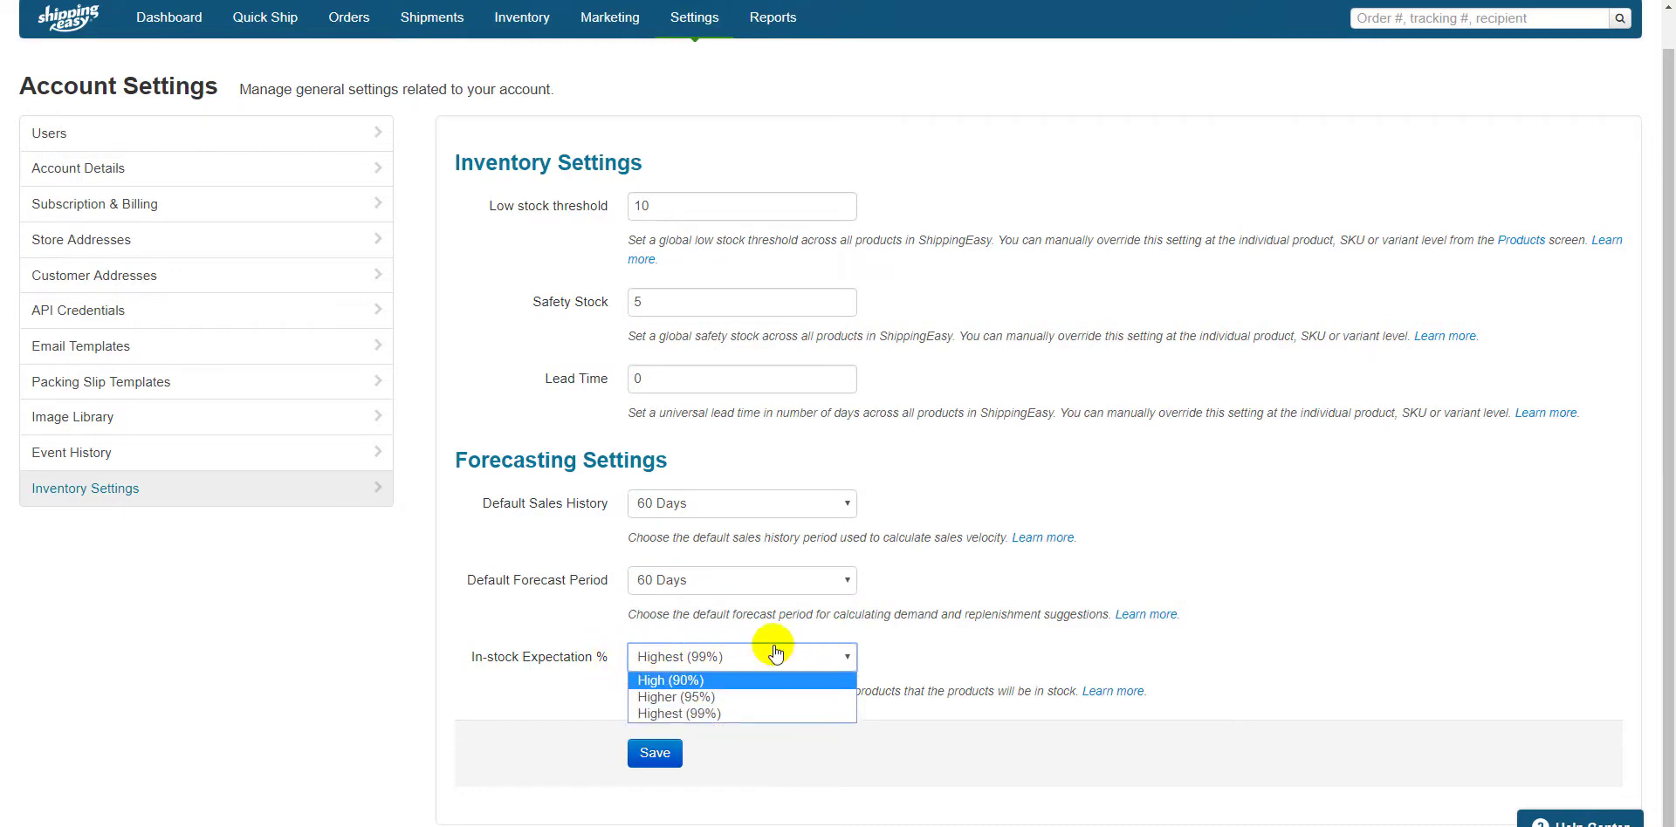
left_click(713, 656)
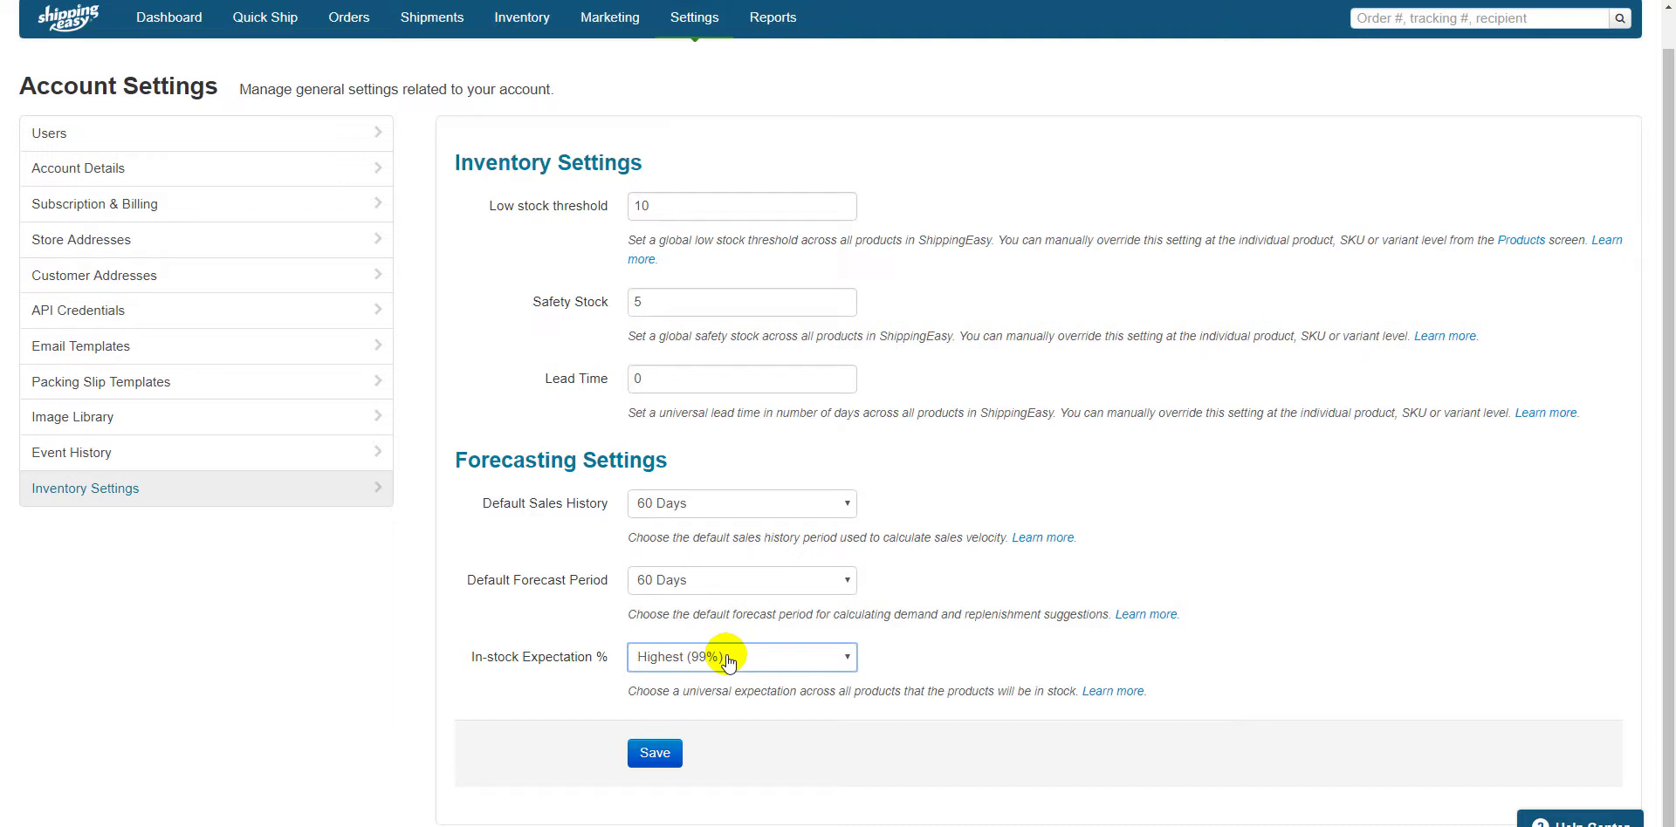
left_click(728, 661)
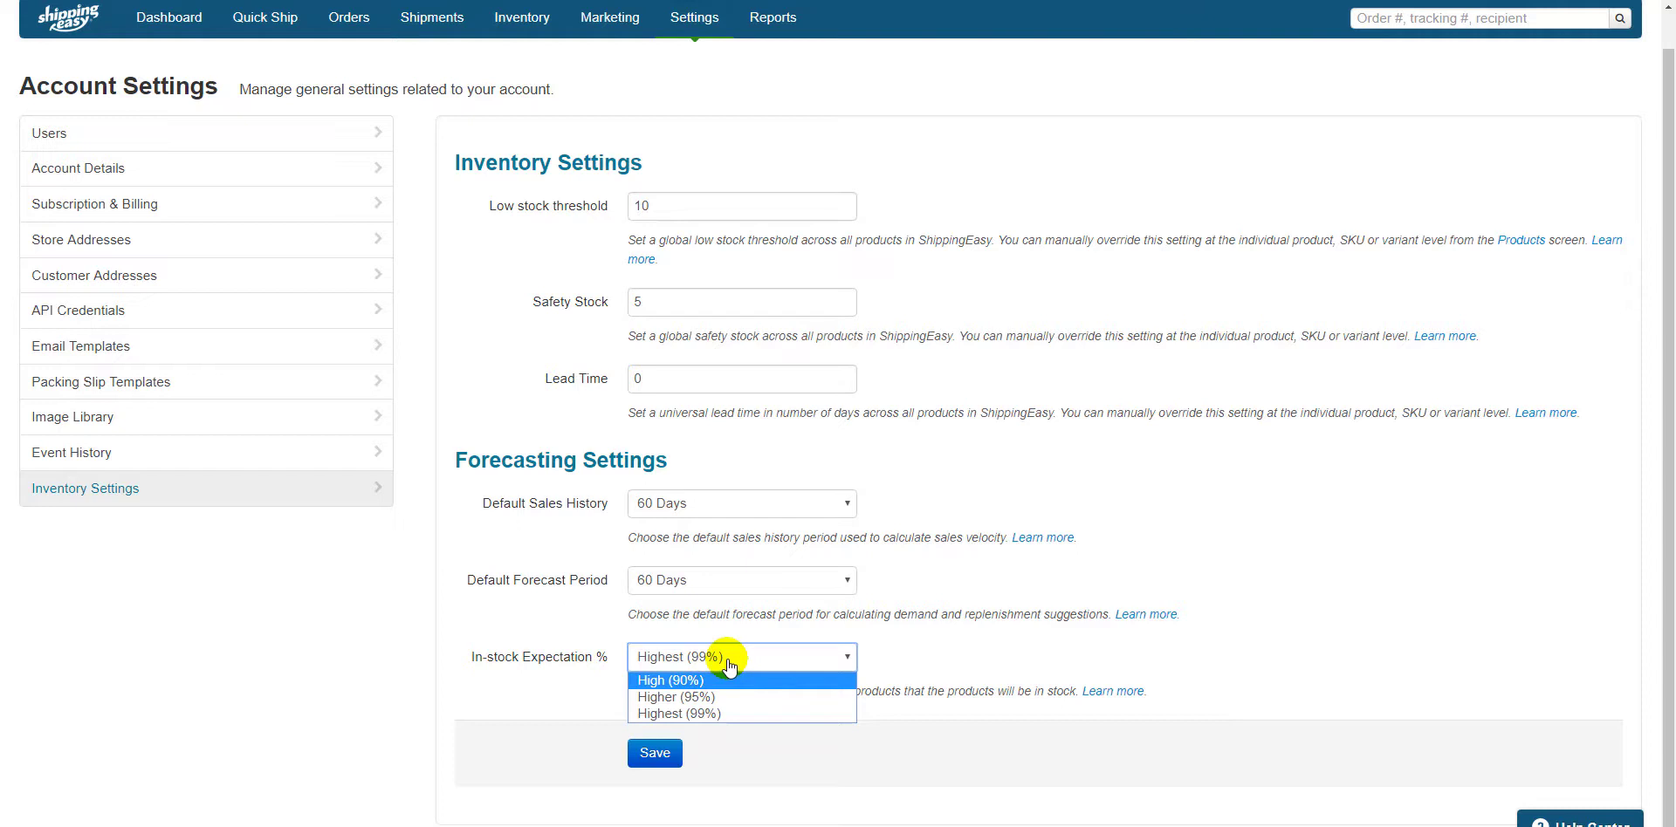
left_click(729, 665)
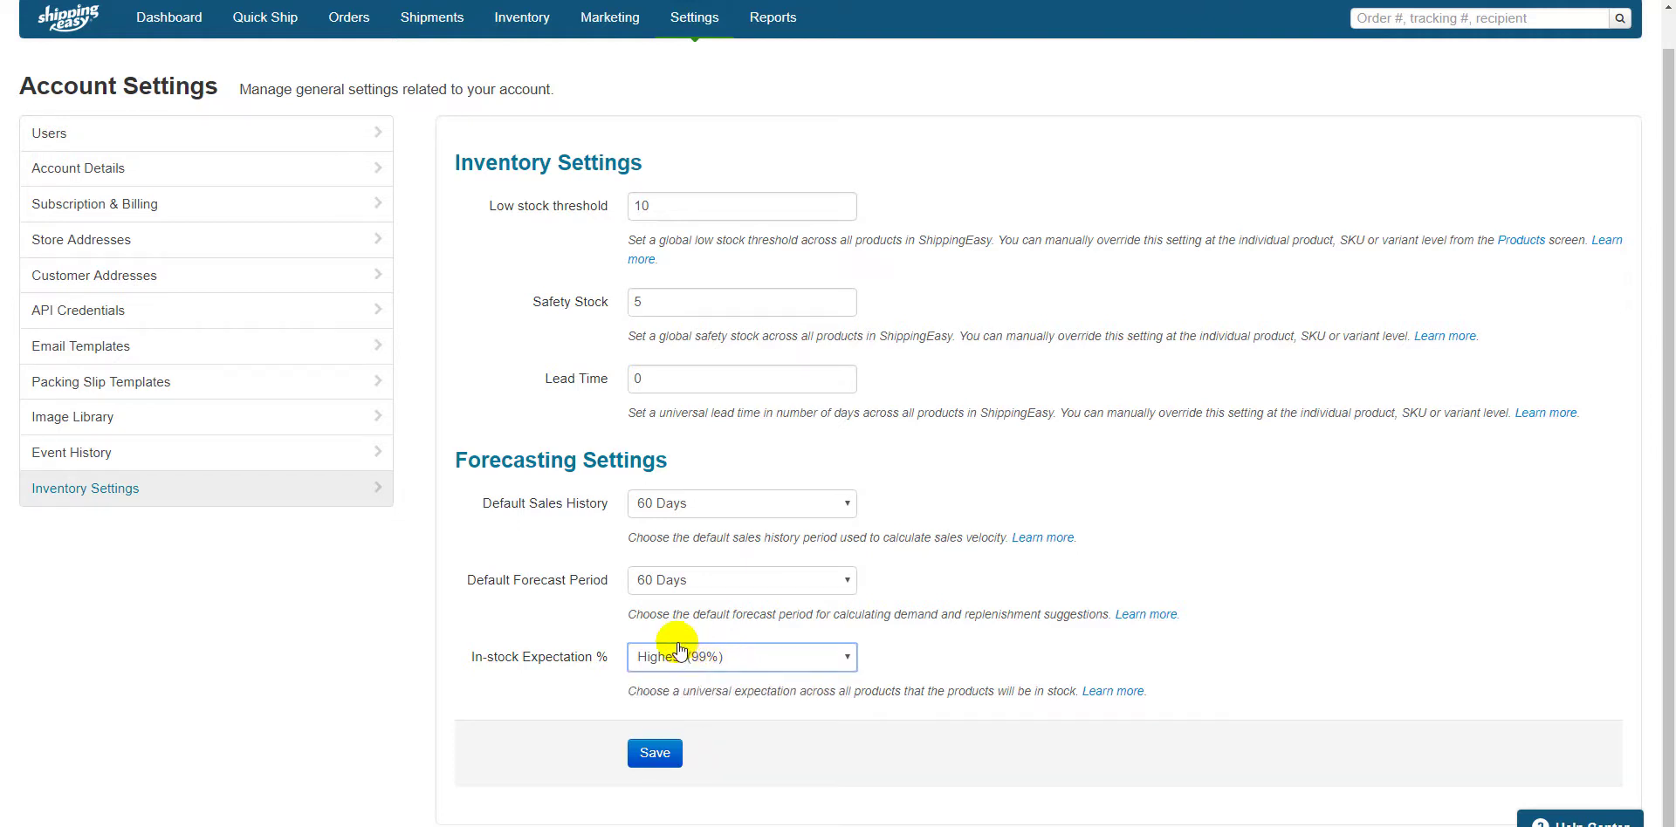
- Set the Lead Time to 3 days and save the settings with 60 Days for both sales history and forecast period
left_click(572, 380)
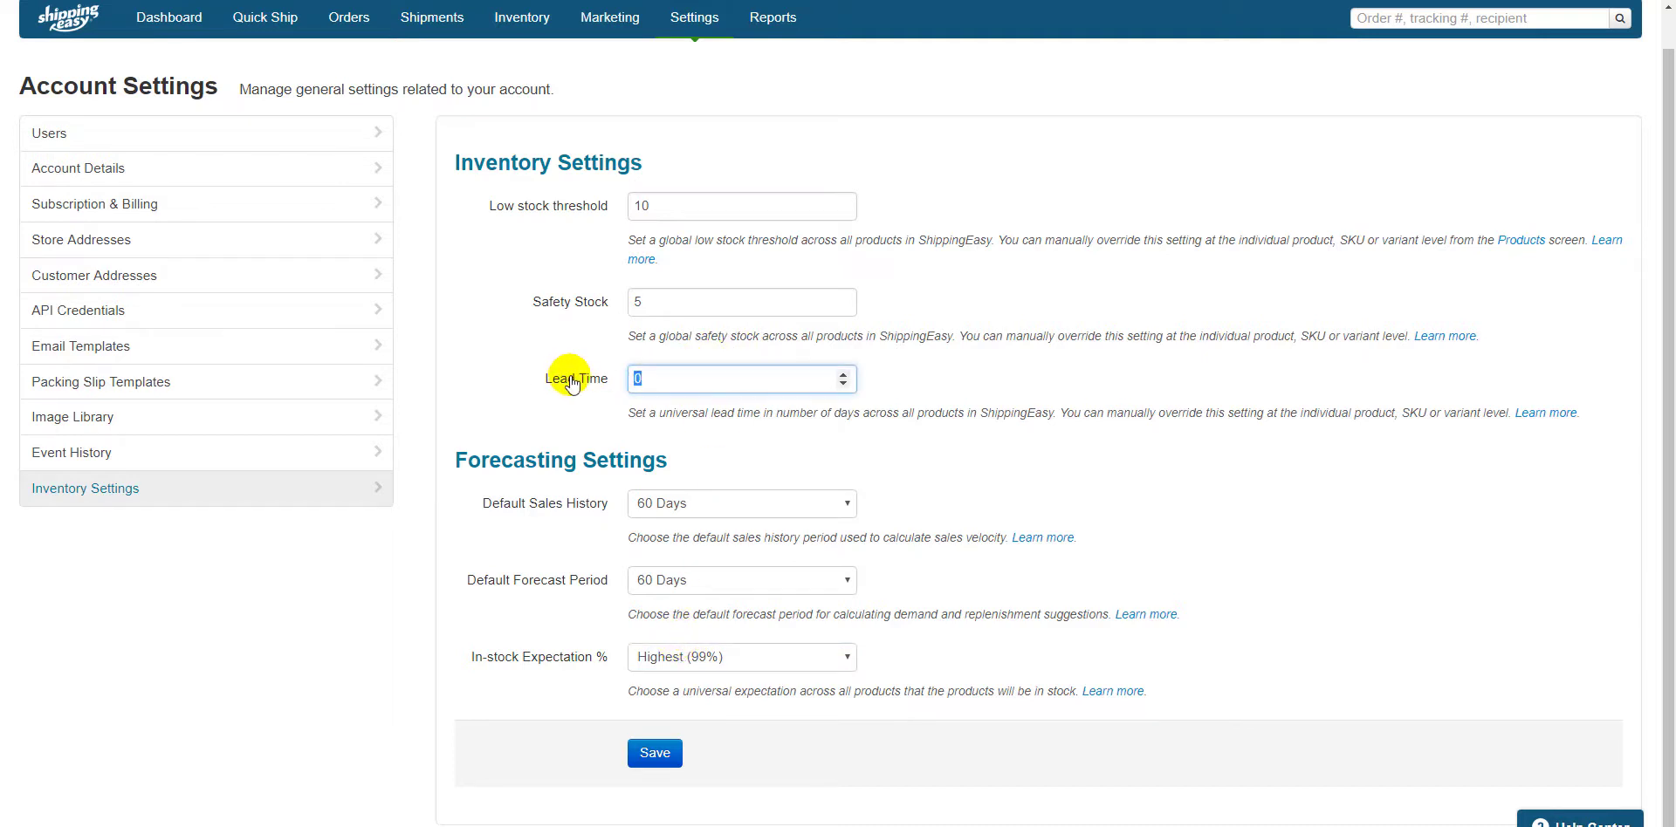
type("3")
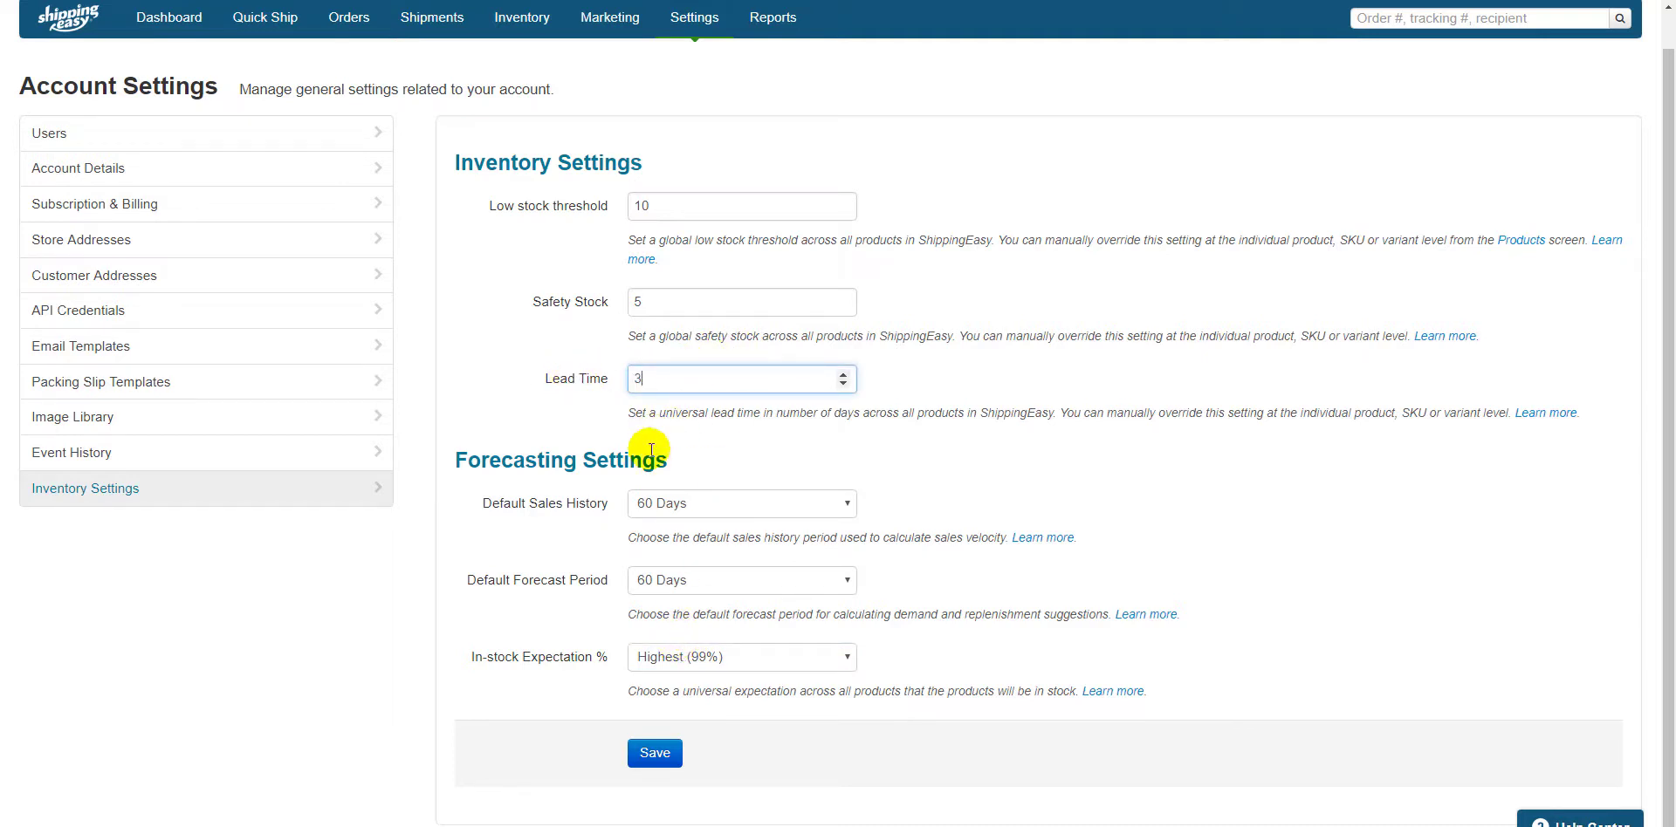
left_click(666, 502)
left_click(666, 580)
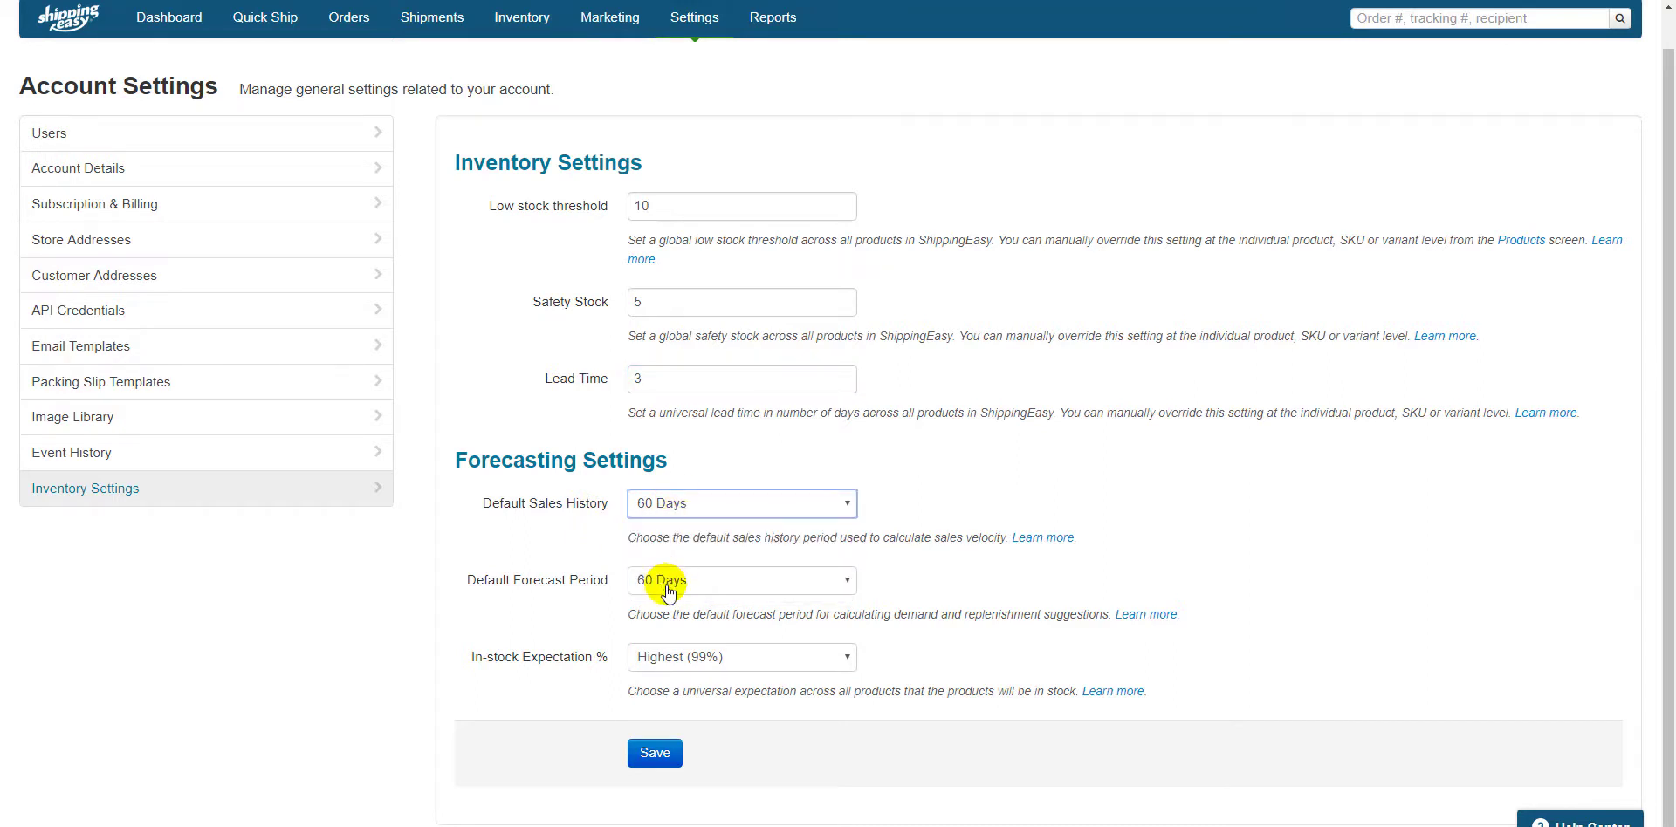
left_click(667, 580)
left_click(683, 653)
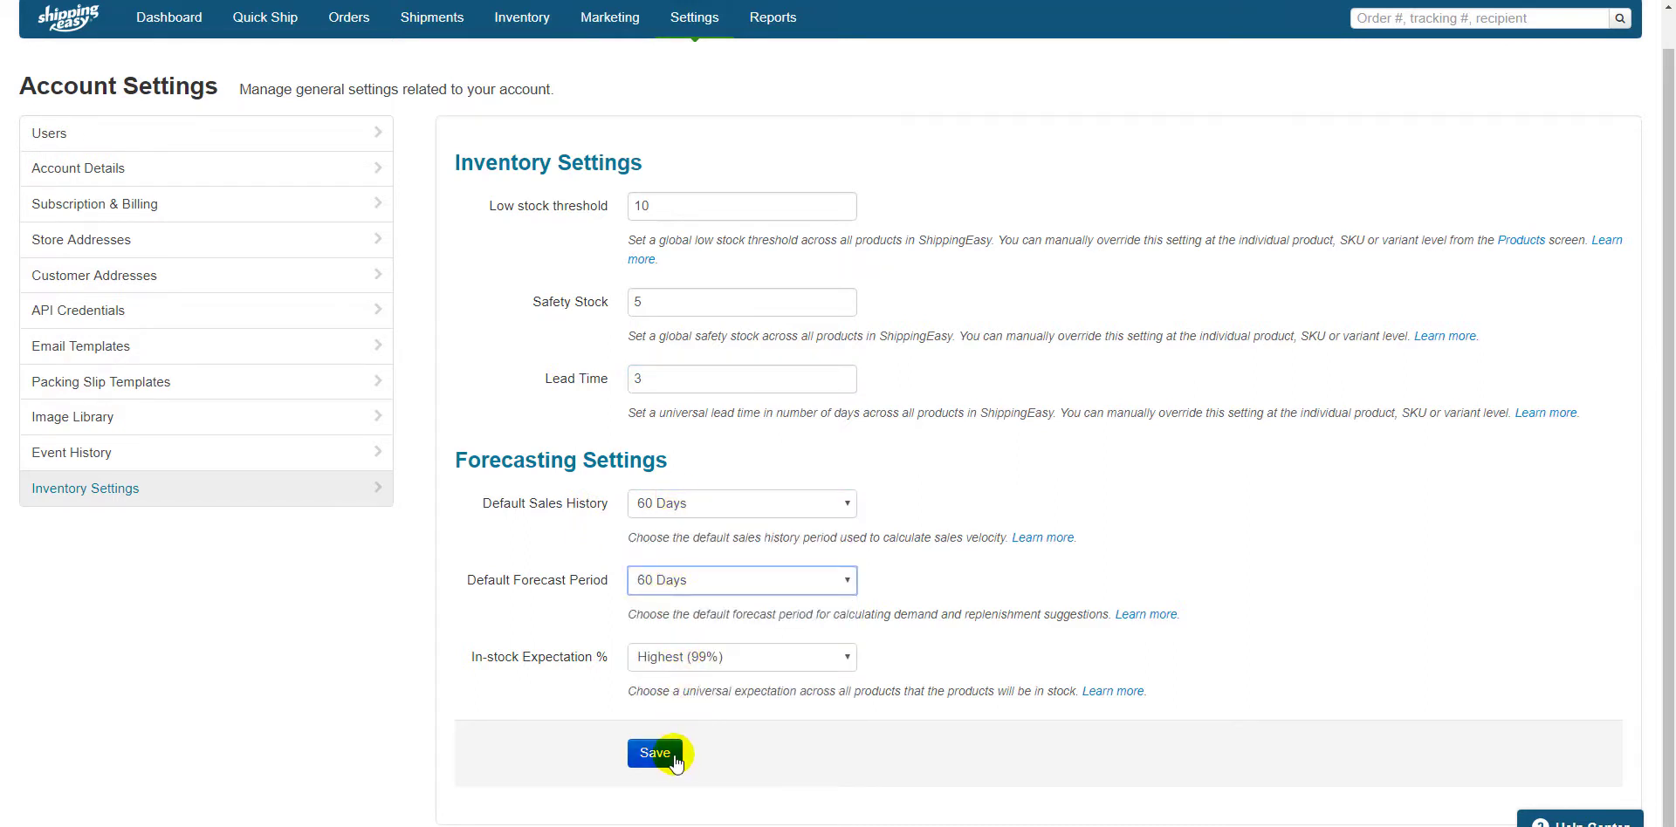
left_click(674, 756)
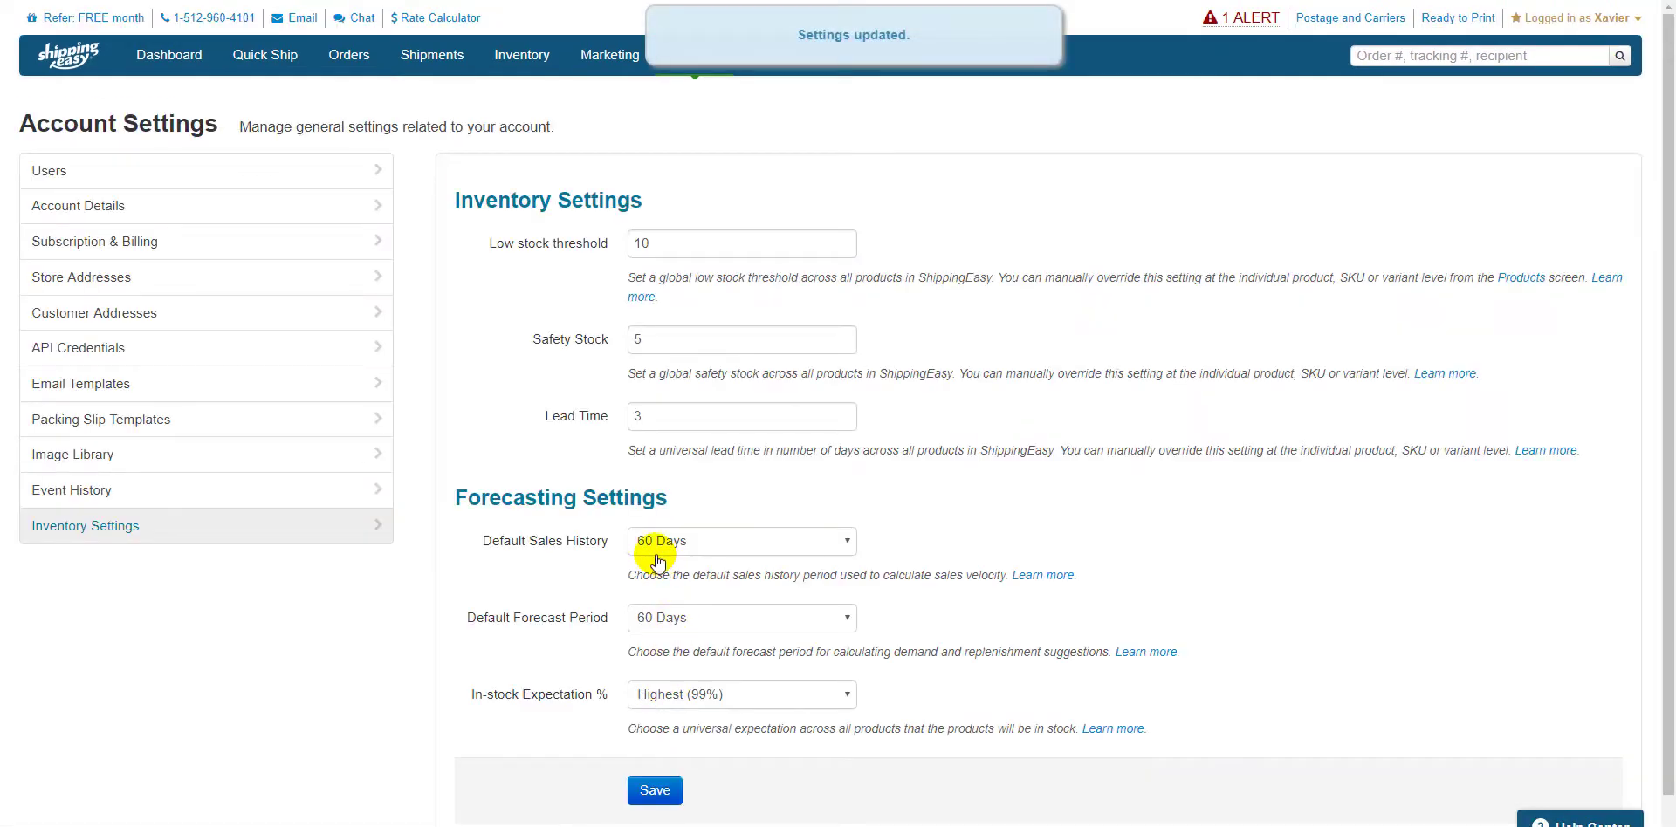
- Open the Sales Velocity report from the inventory management reports in a new browser tab
left_click(542, 56)
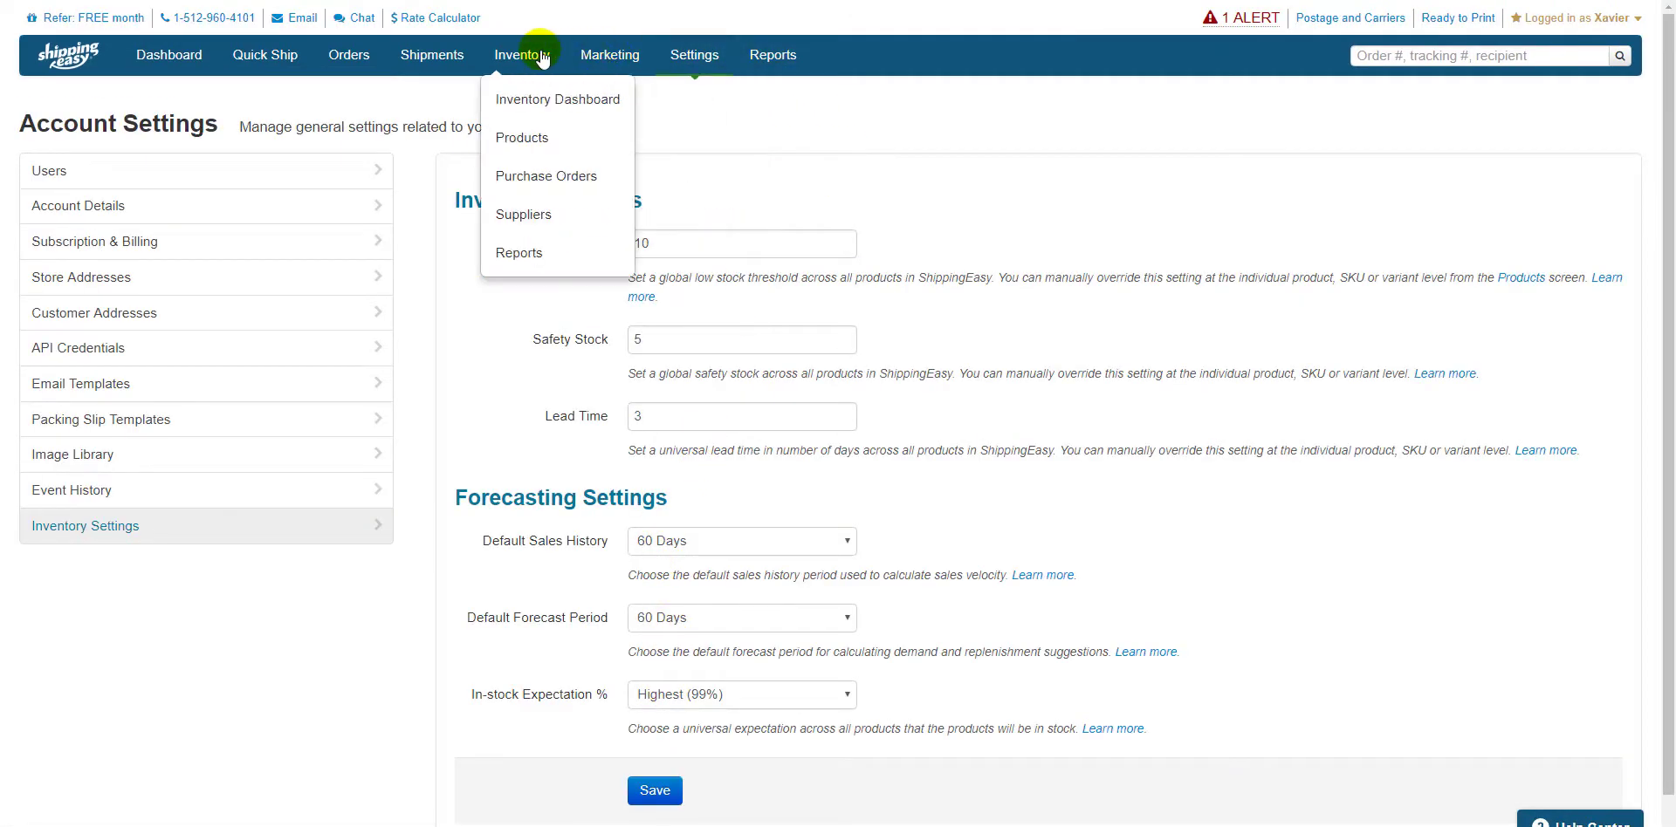
left_click(527, 253)
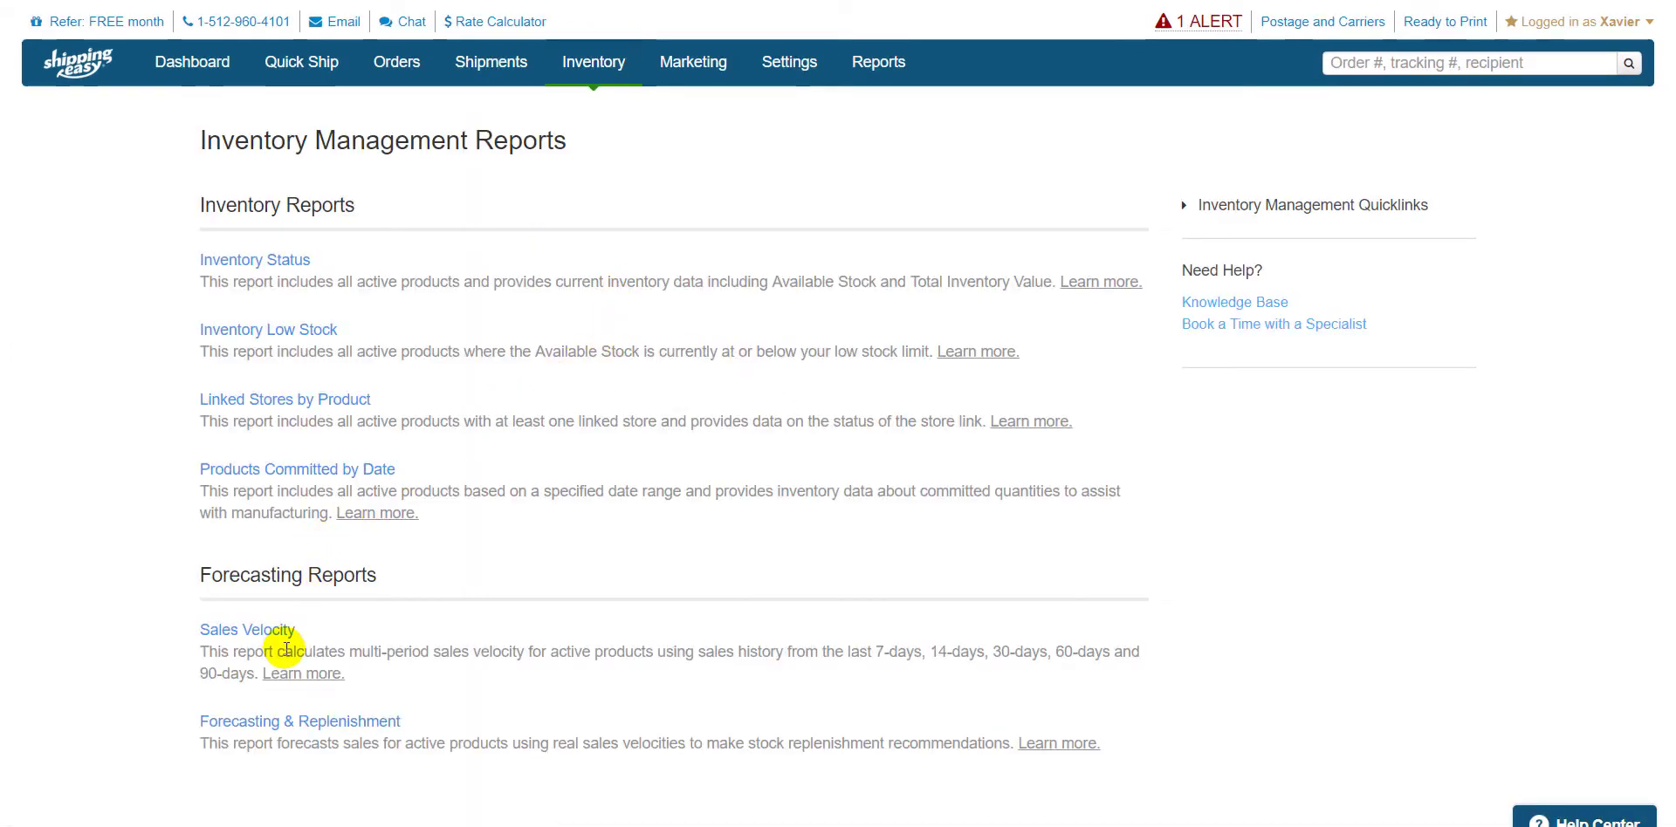
right_click(282, 636)
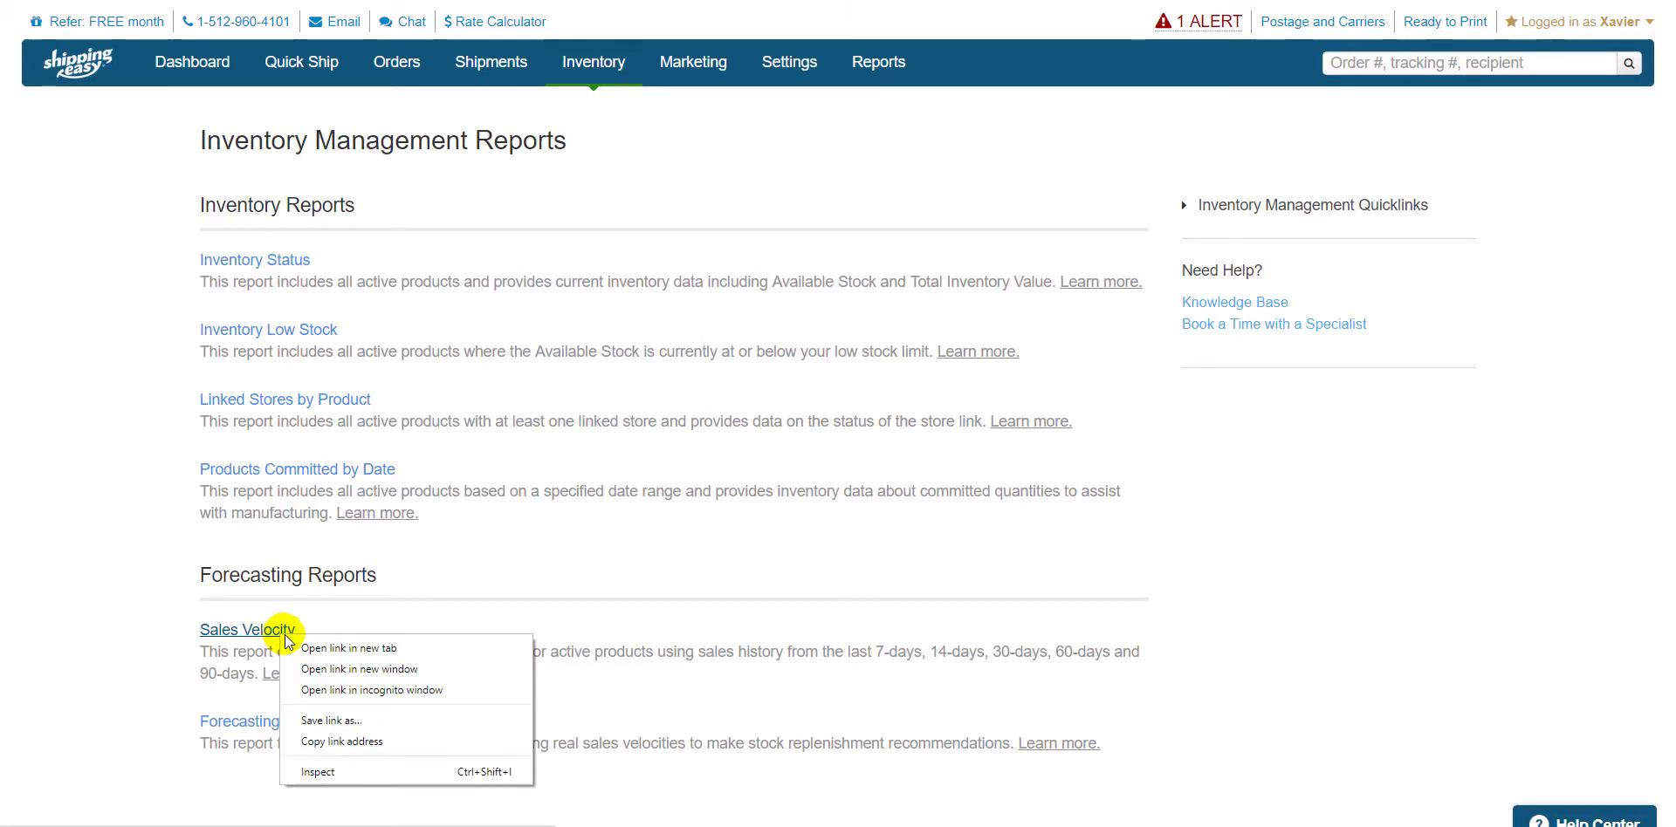
left_click(301, 648)
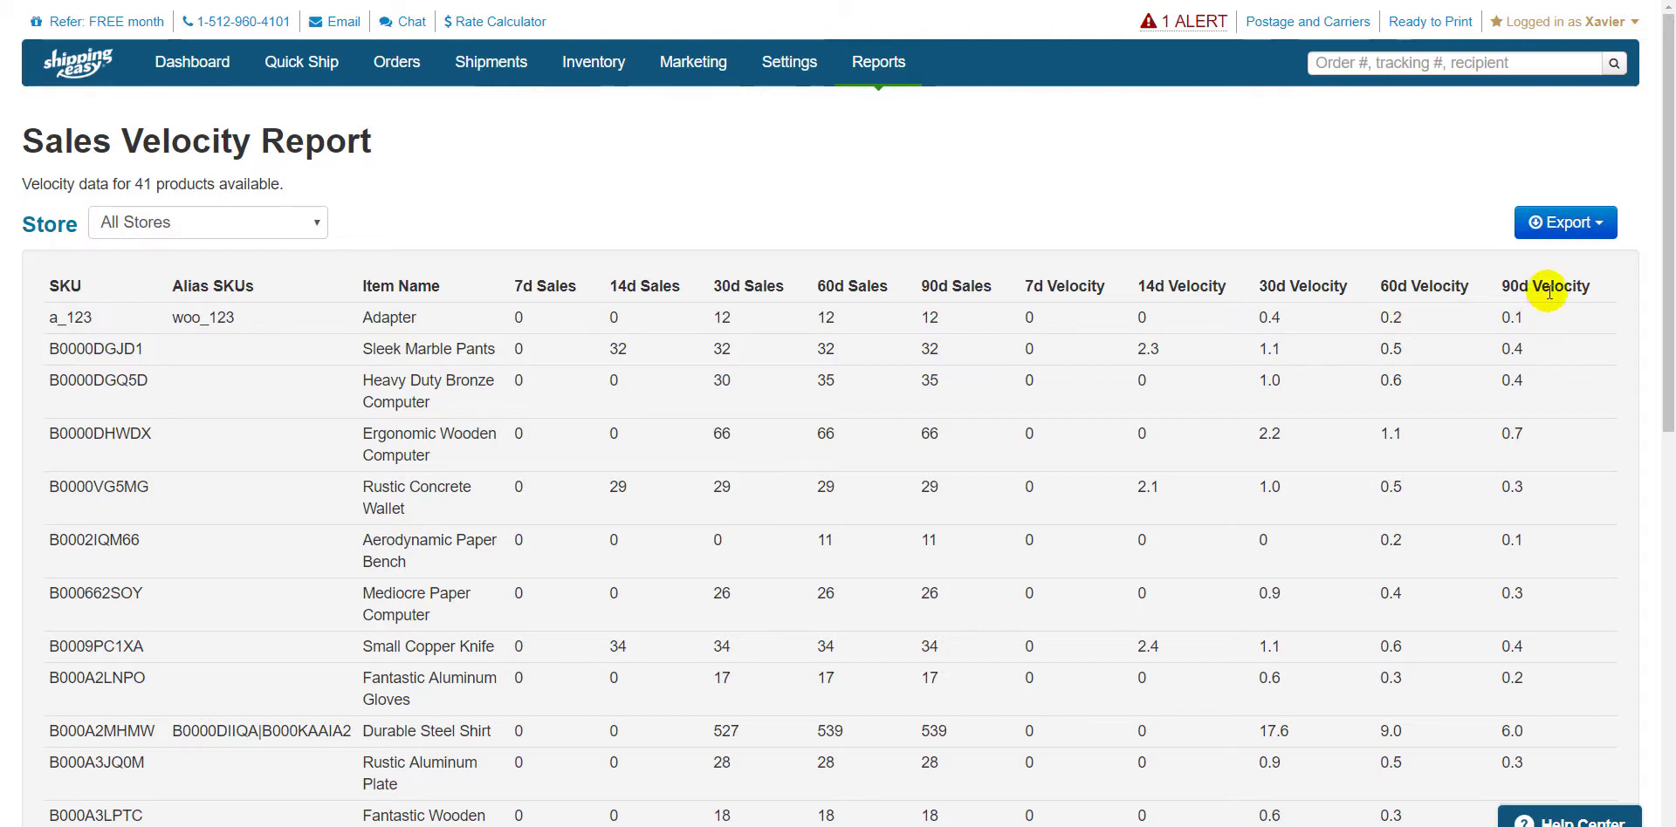
- Open the recurring export schedule for the Sales Velocity report and view its weekly and monthly options
left_click(1555, 225)
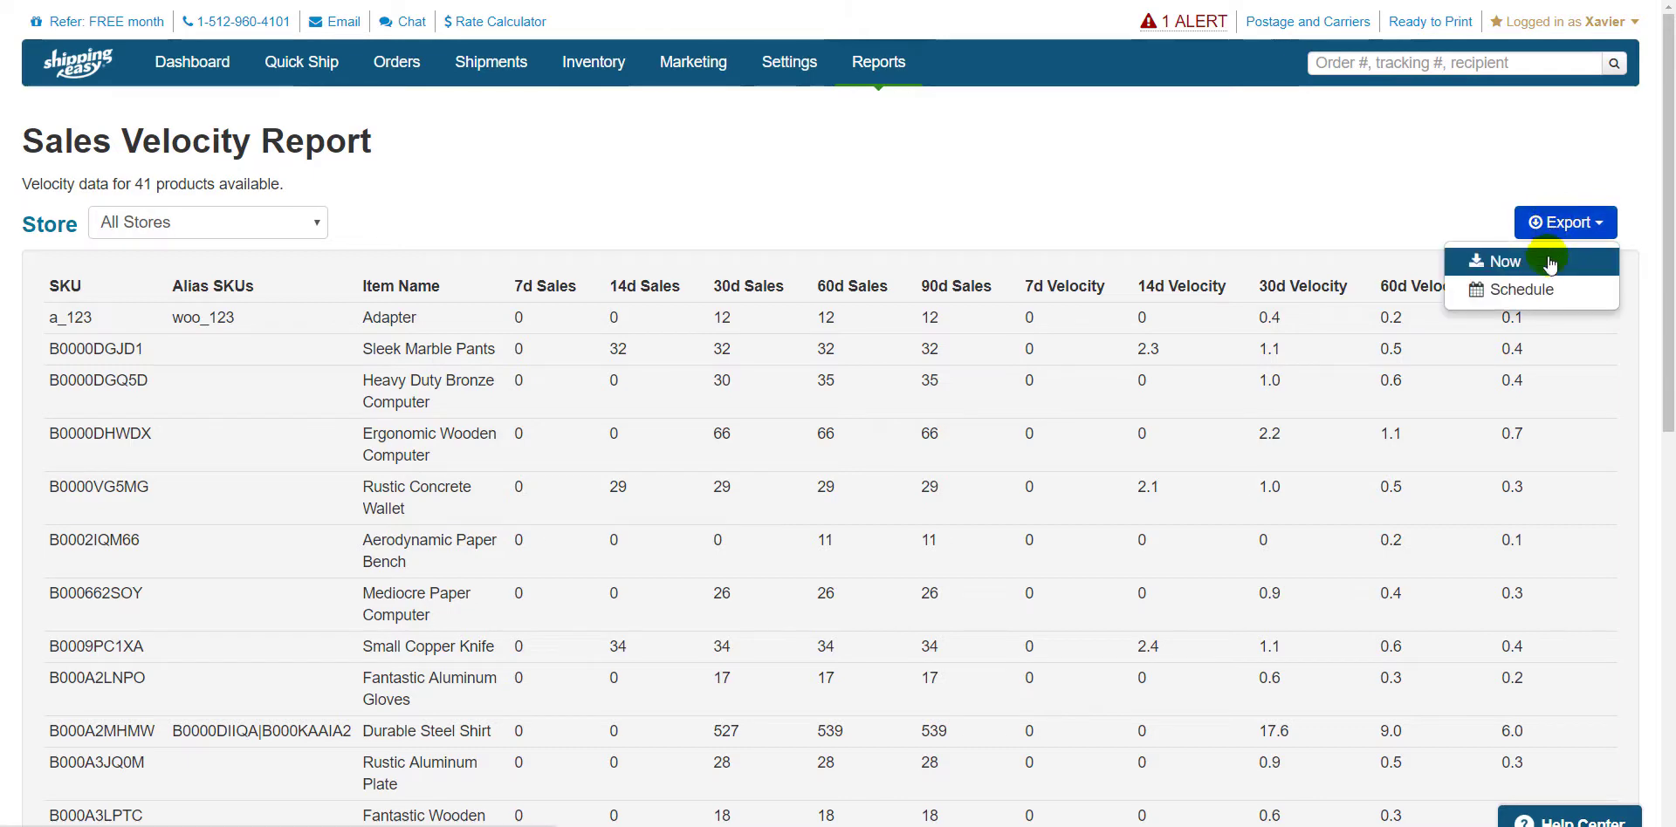
left_click(1548, 291)
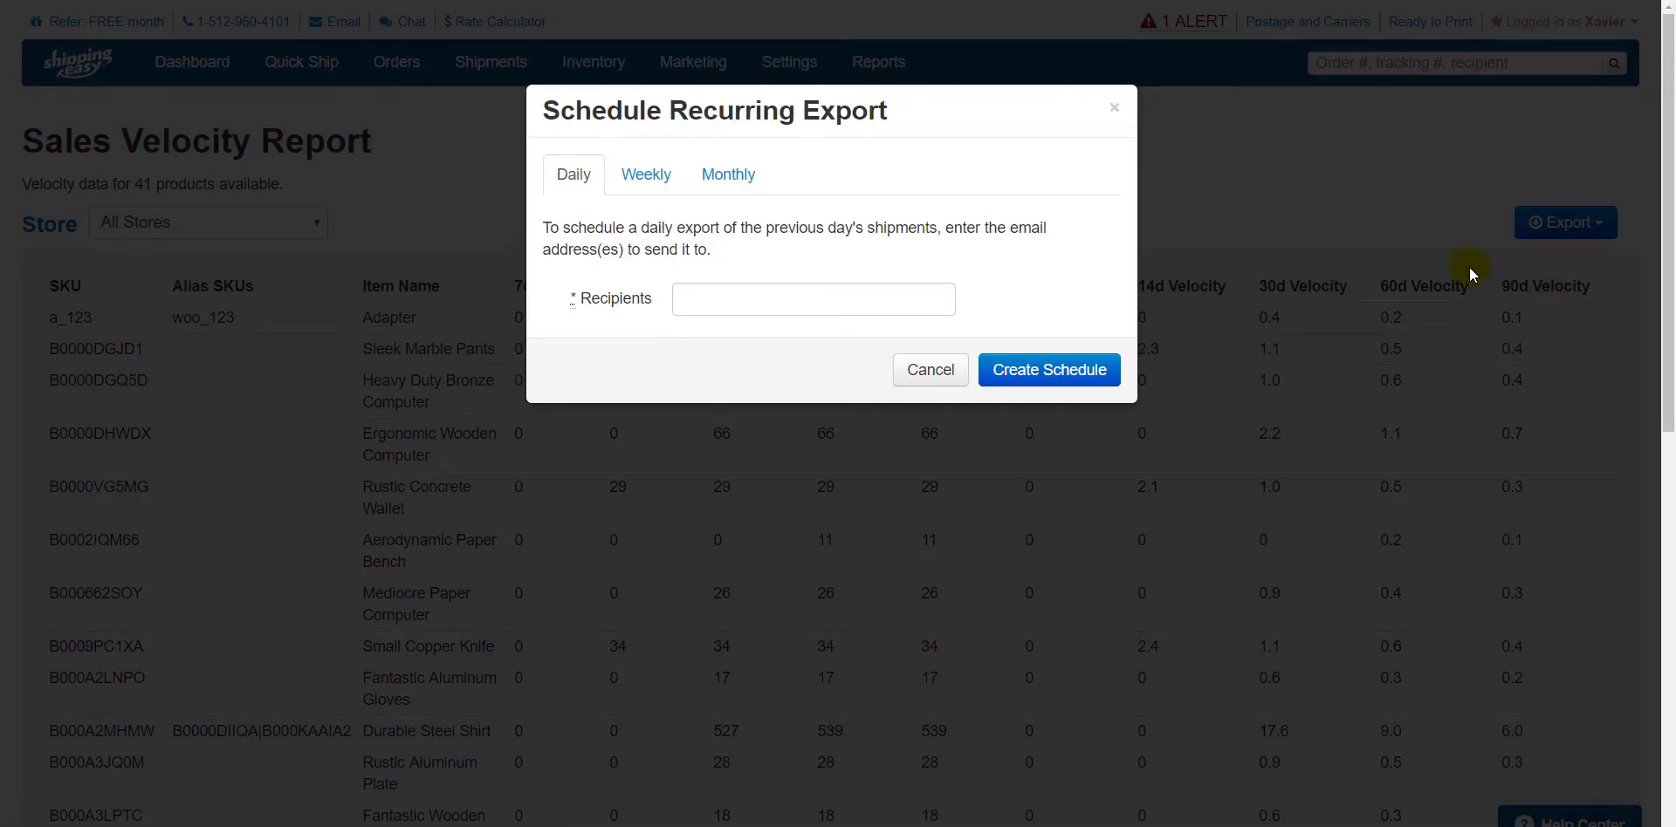
left_click(664, 170)
left_click(709, 173)
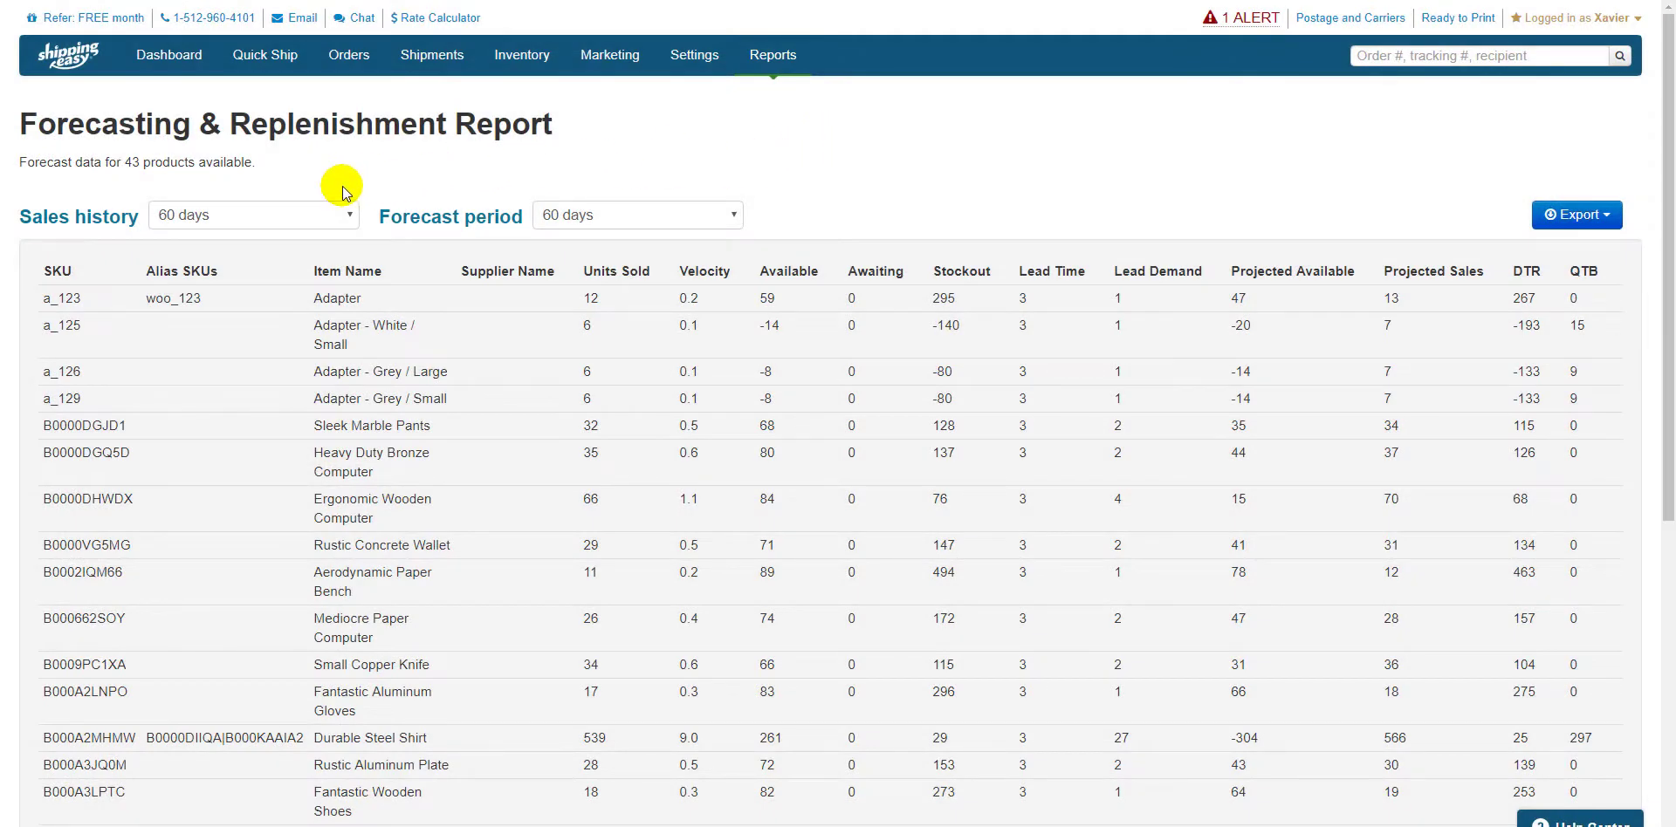
- Check the Sales history and Forecast period choices of the Forecasting & Replenishment report
left_click(332, 215)
left_click(438, 174)
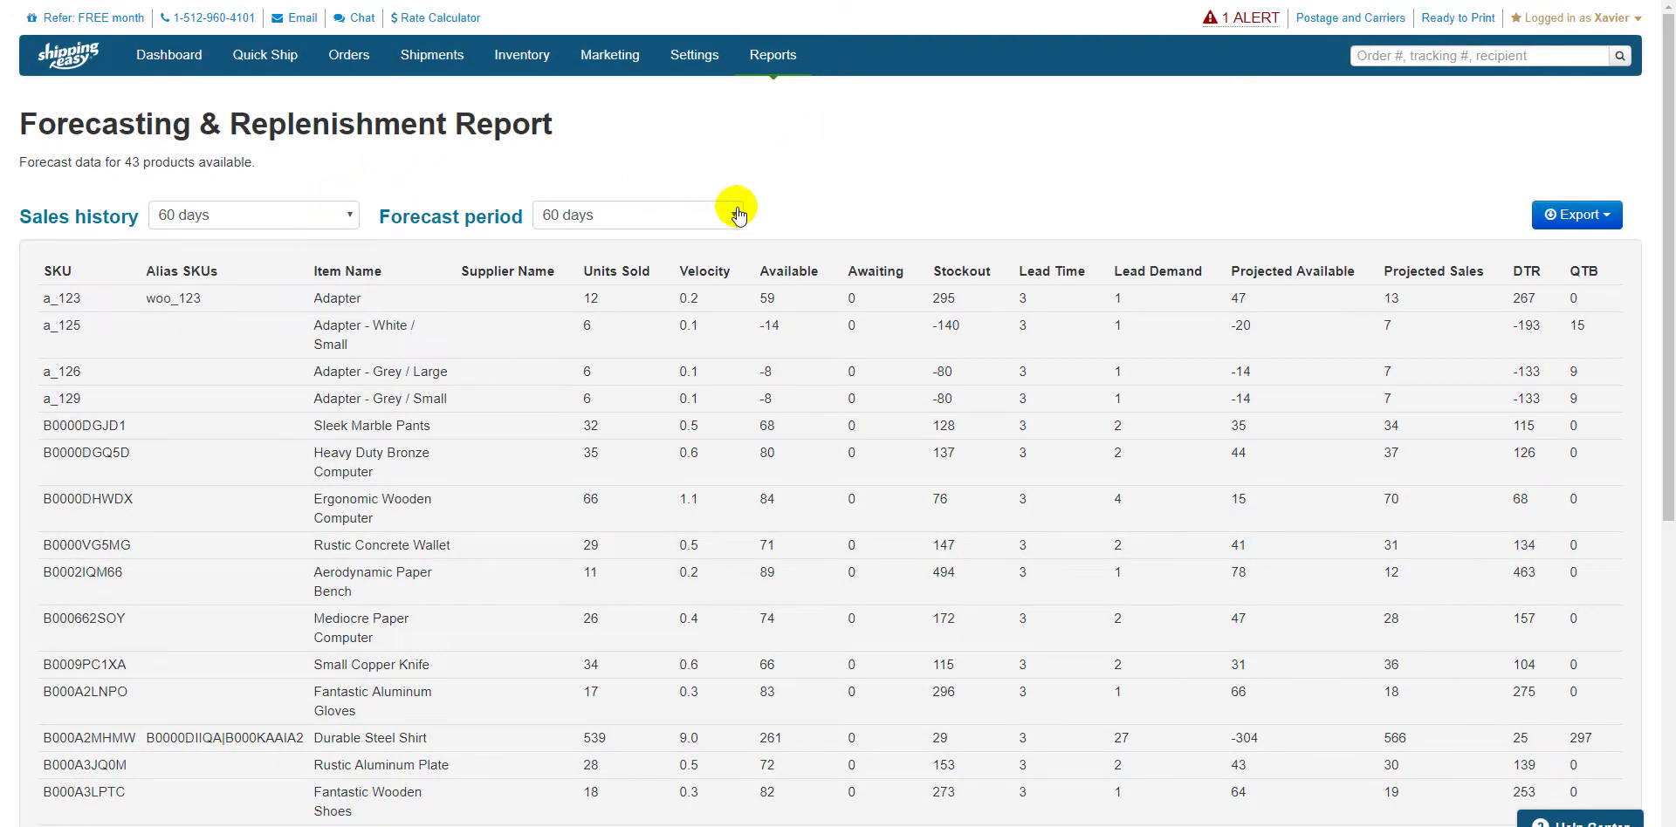
left_click(735, 212)
left_click(732, 165)
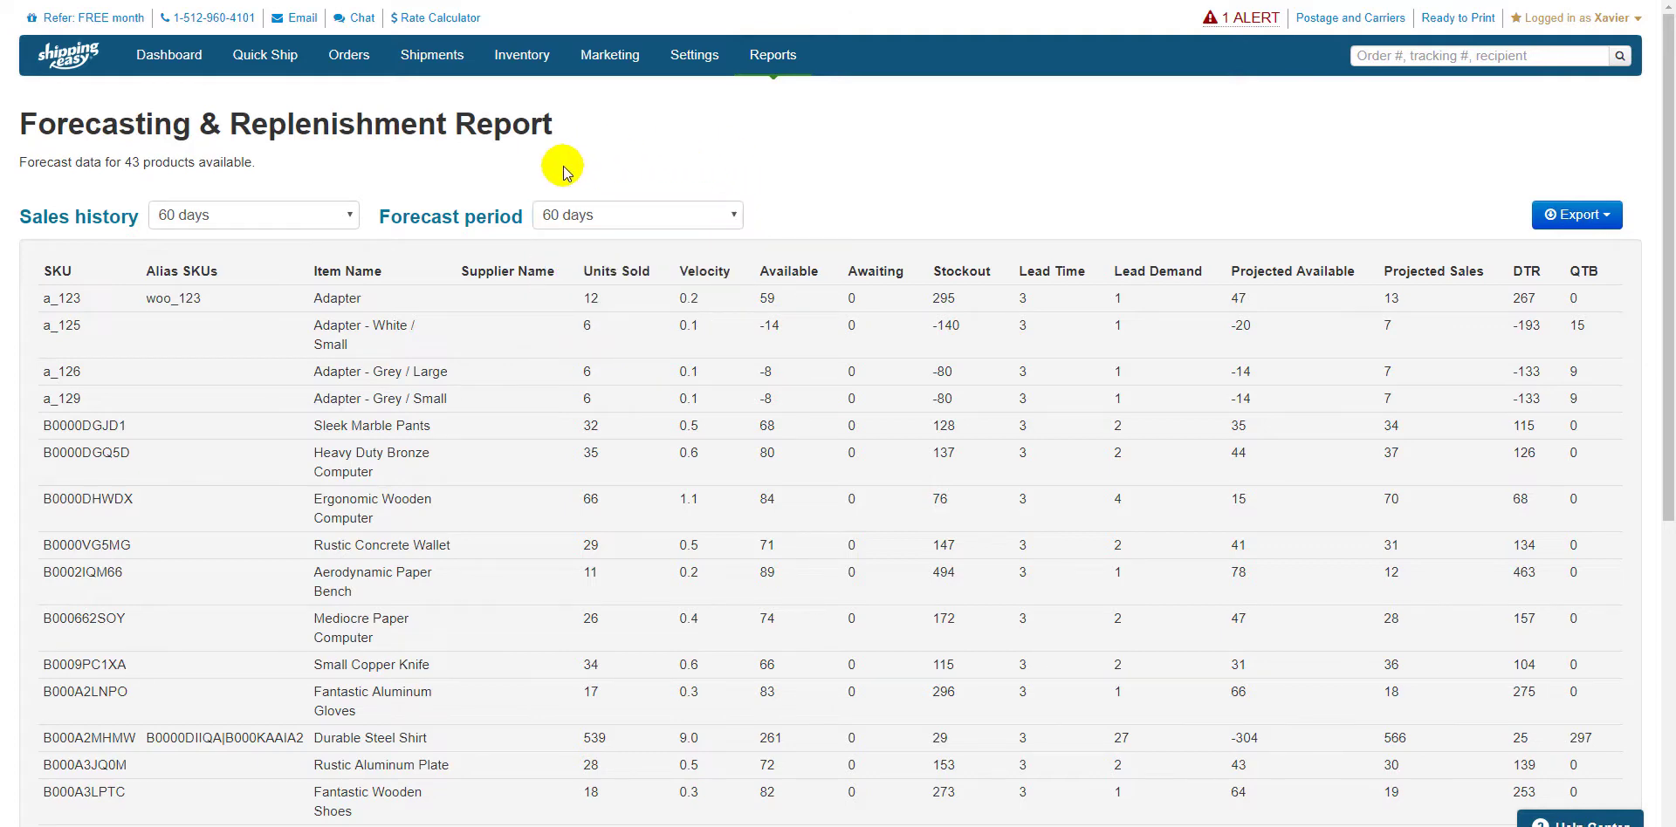
- Try a 30-day sales history in the Forecasting & Replenishment report, and return it to 60 days
left_click(337, 216)
left_click(313, 277)
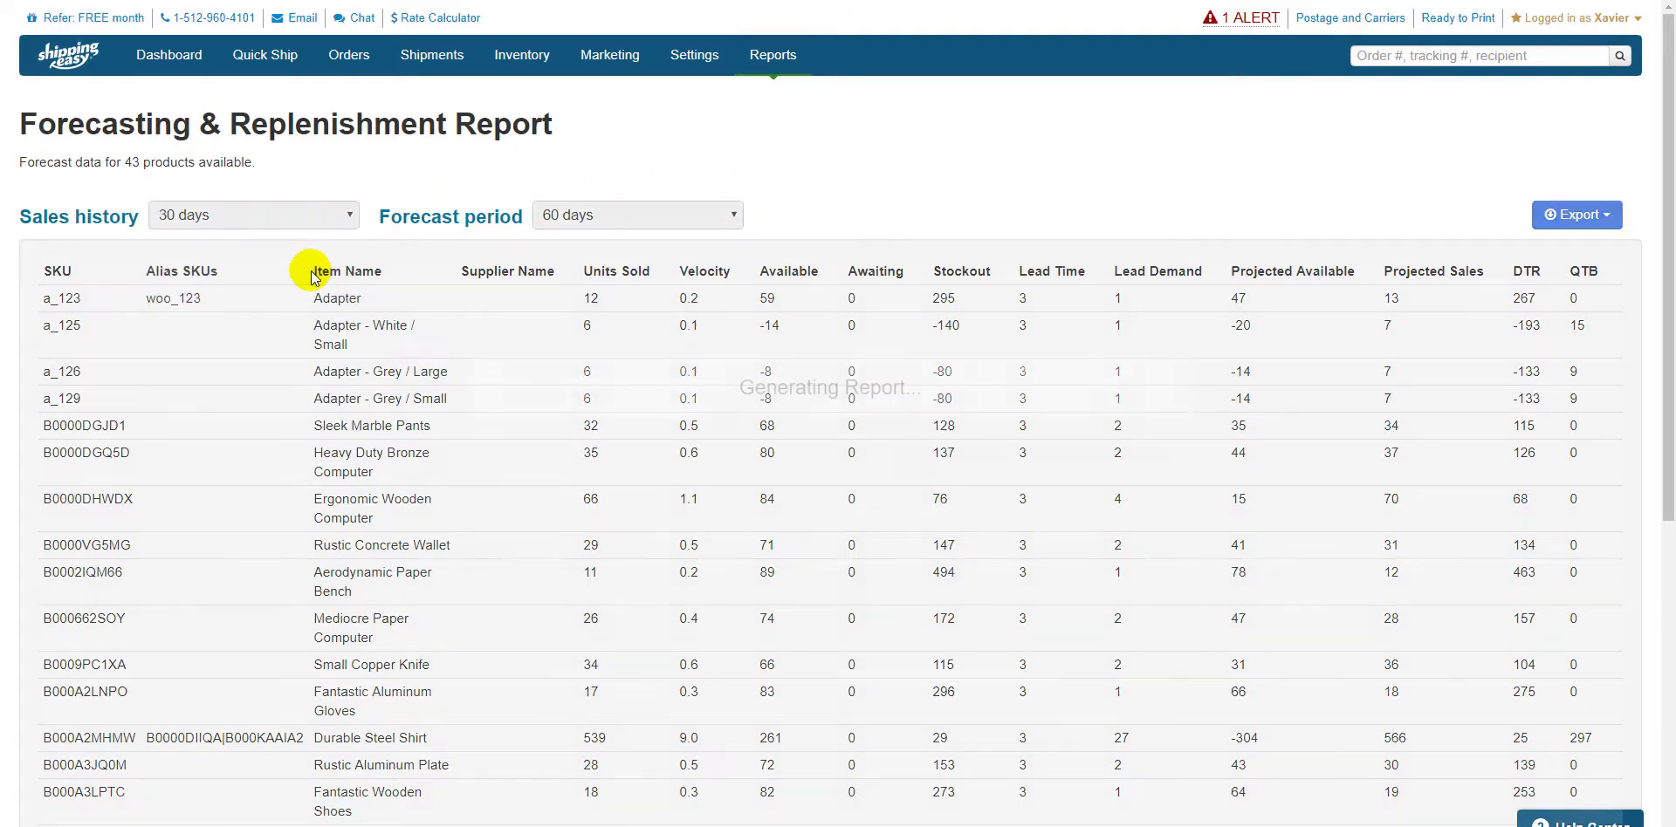
left_click(307, 215)
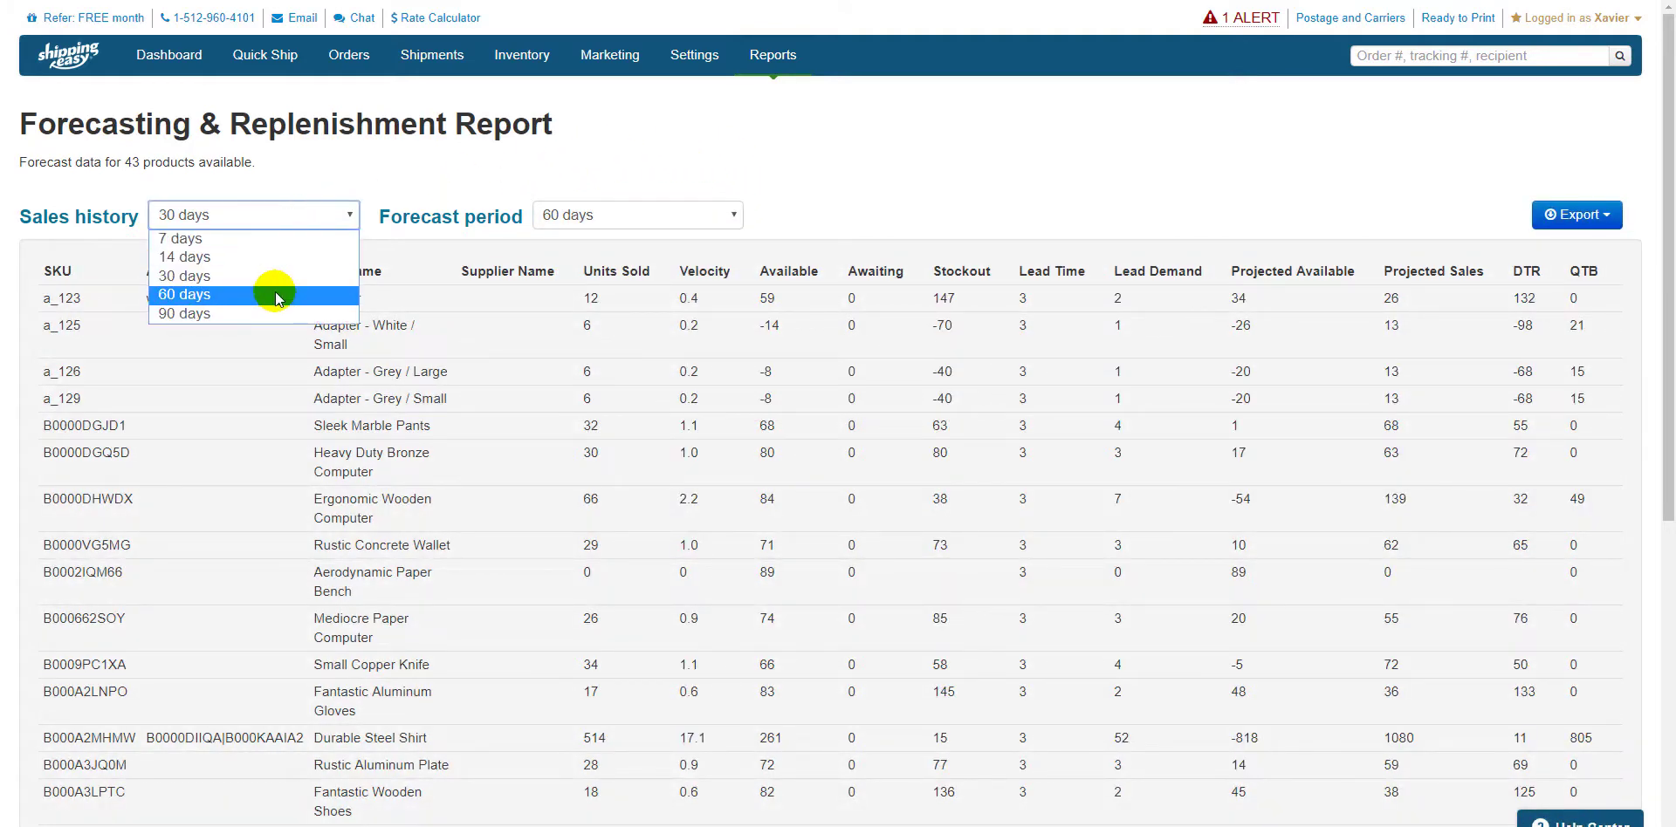
left_click(278, 294)
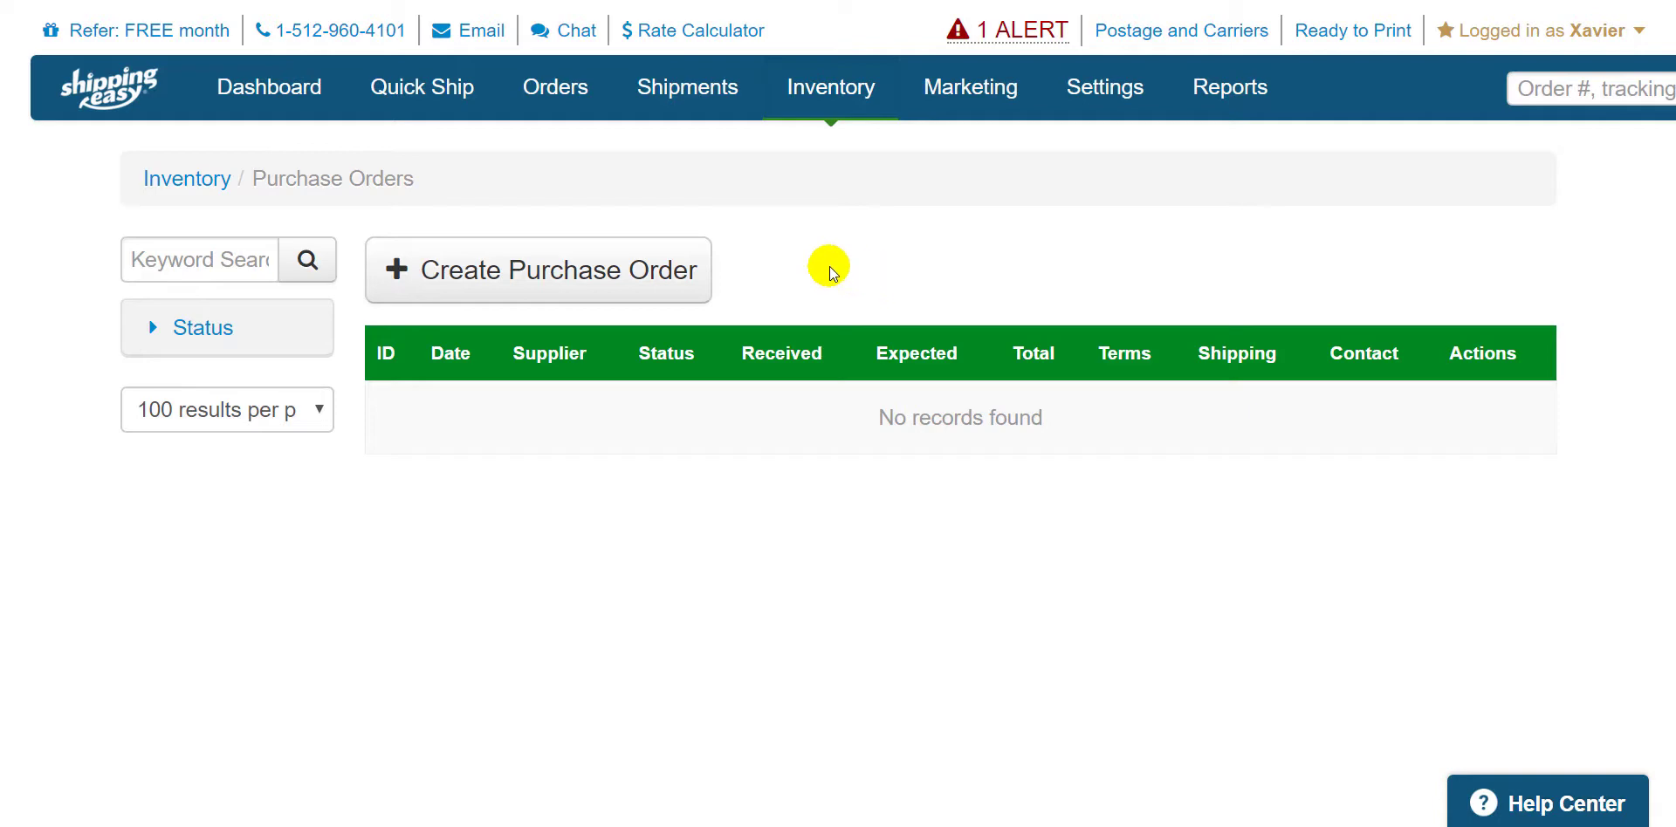
- Create a purchase order and add the Durable Steel Shirt, SKU B000A2MHMW, to its items
left_click(656, 271)
scroll(532, 519, "down", 15)
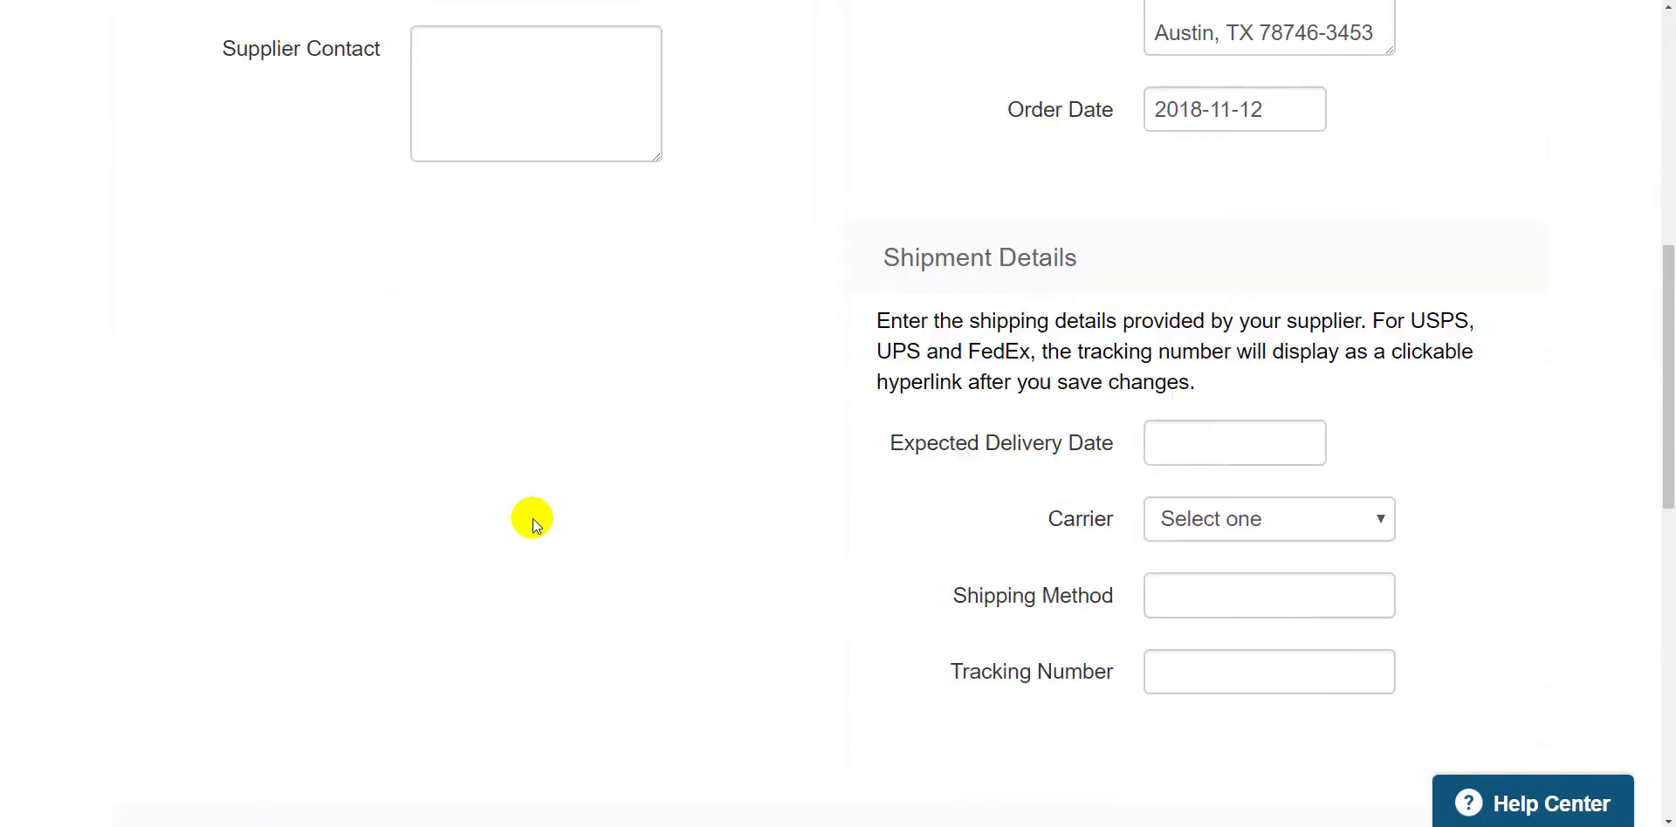
left_click(419, 429)
type("B000A2MHMW")
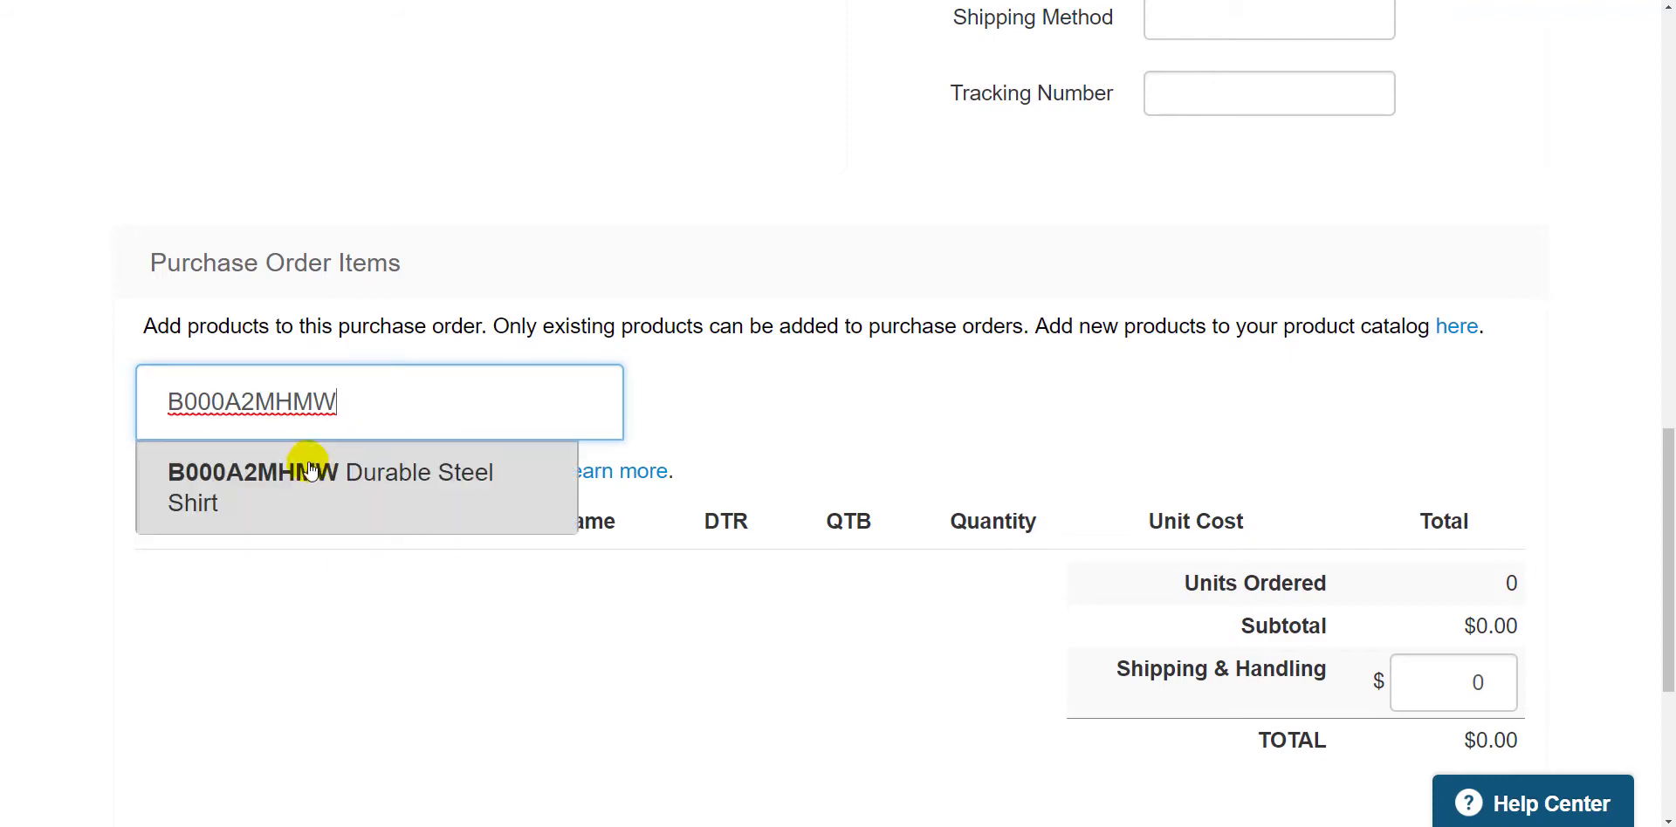
left_click(402, 470)
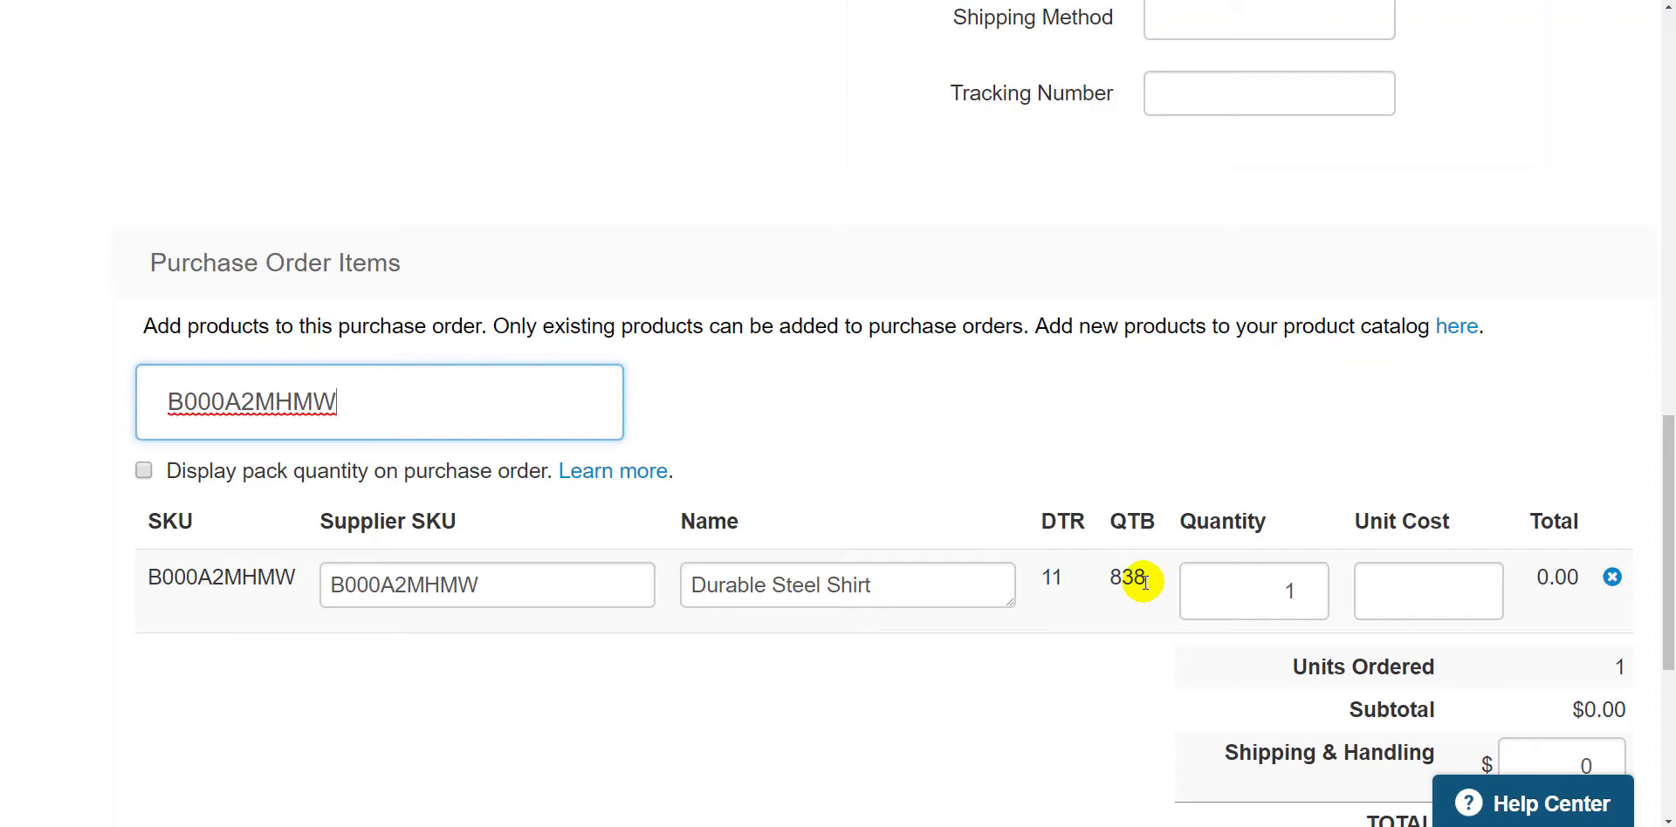
scroll(1144, 578, "down", 2)
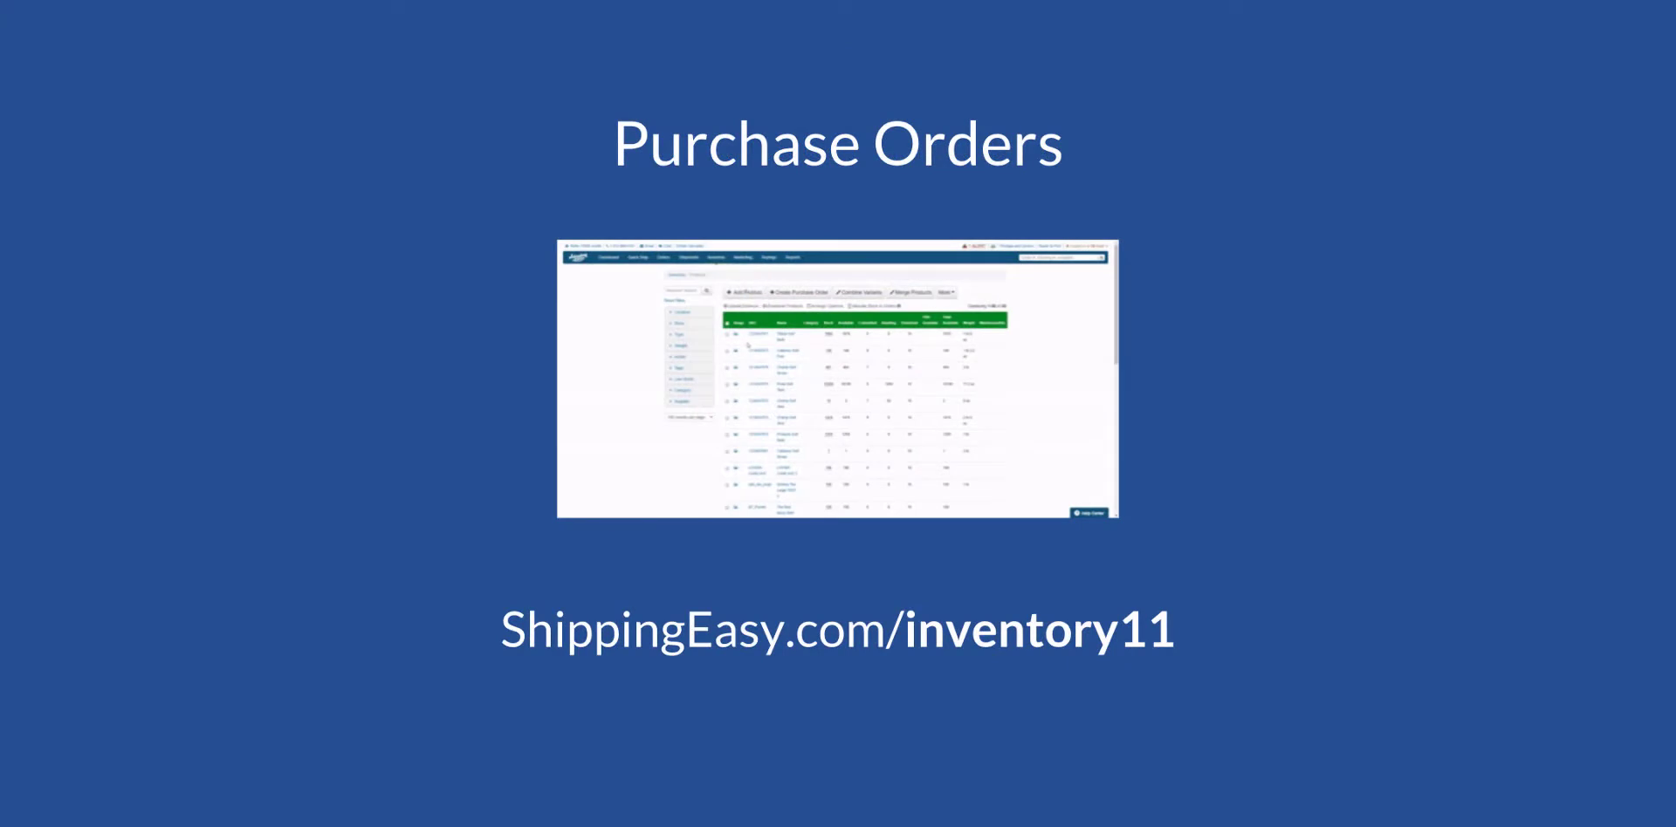
- Search the Help Center FAQs for "velocity" and open the "FAQs: Velocity, Forecasting & Replenishment" article in a new tab
left_click(1615, 265)
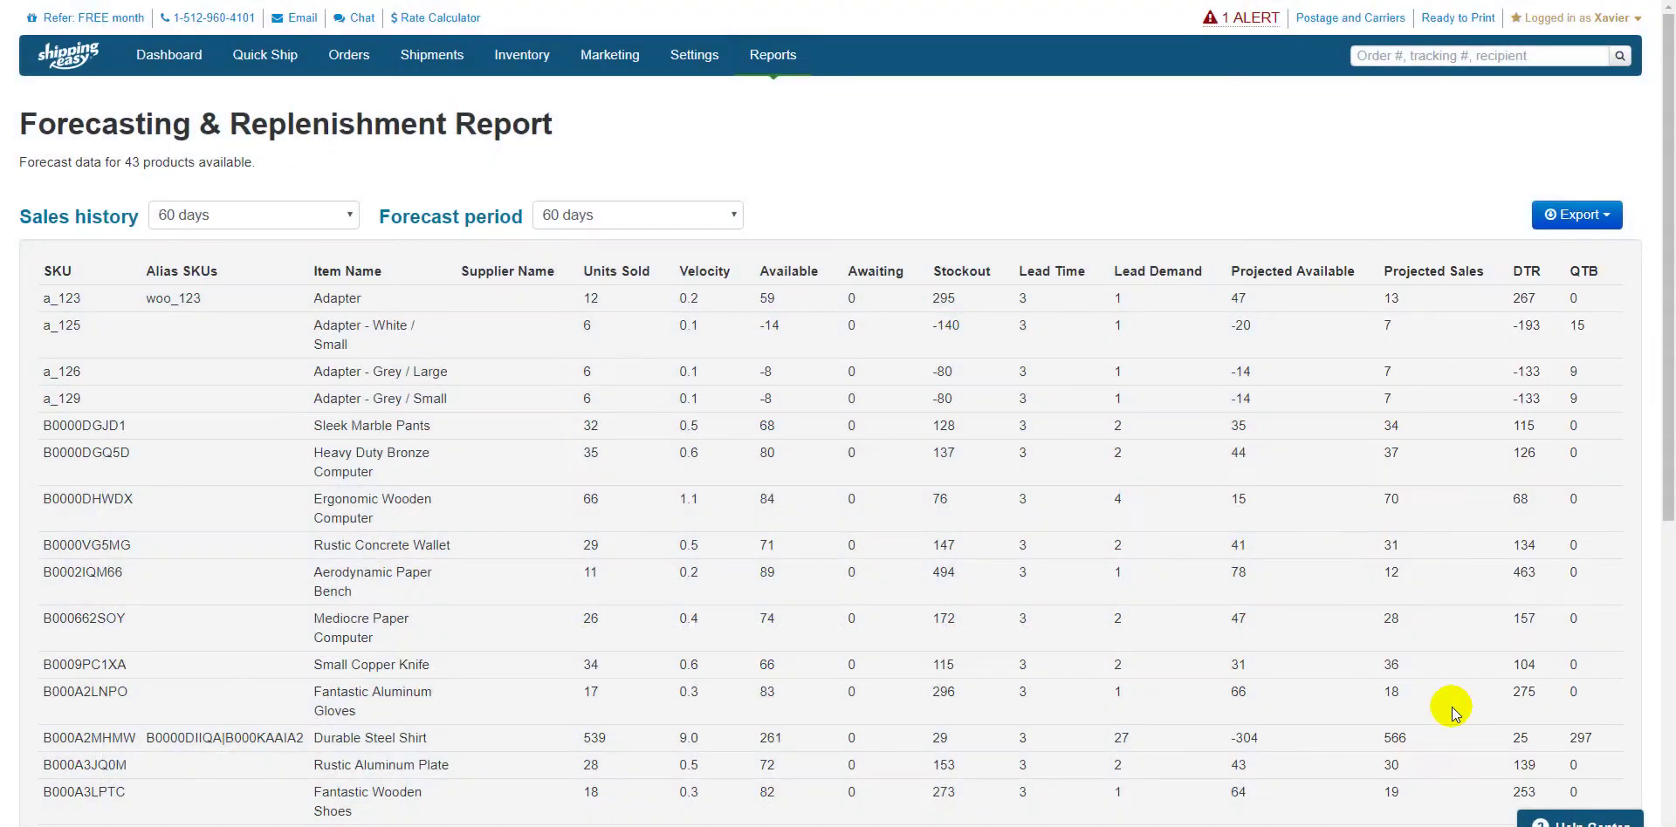
left_click(1557, 816)
left_click(1376, 378)
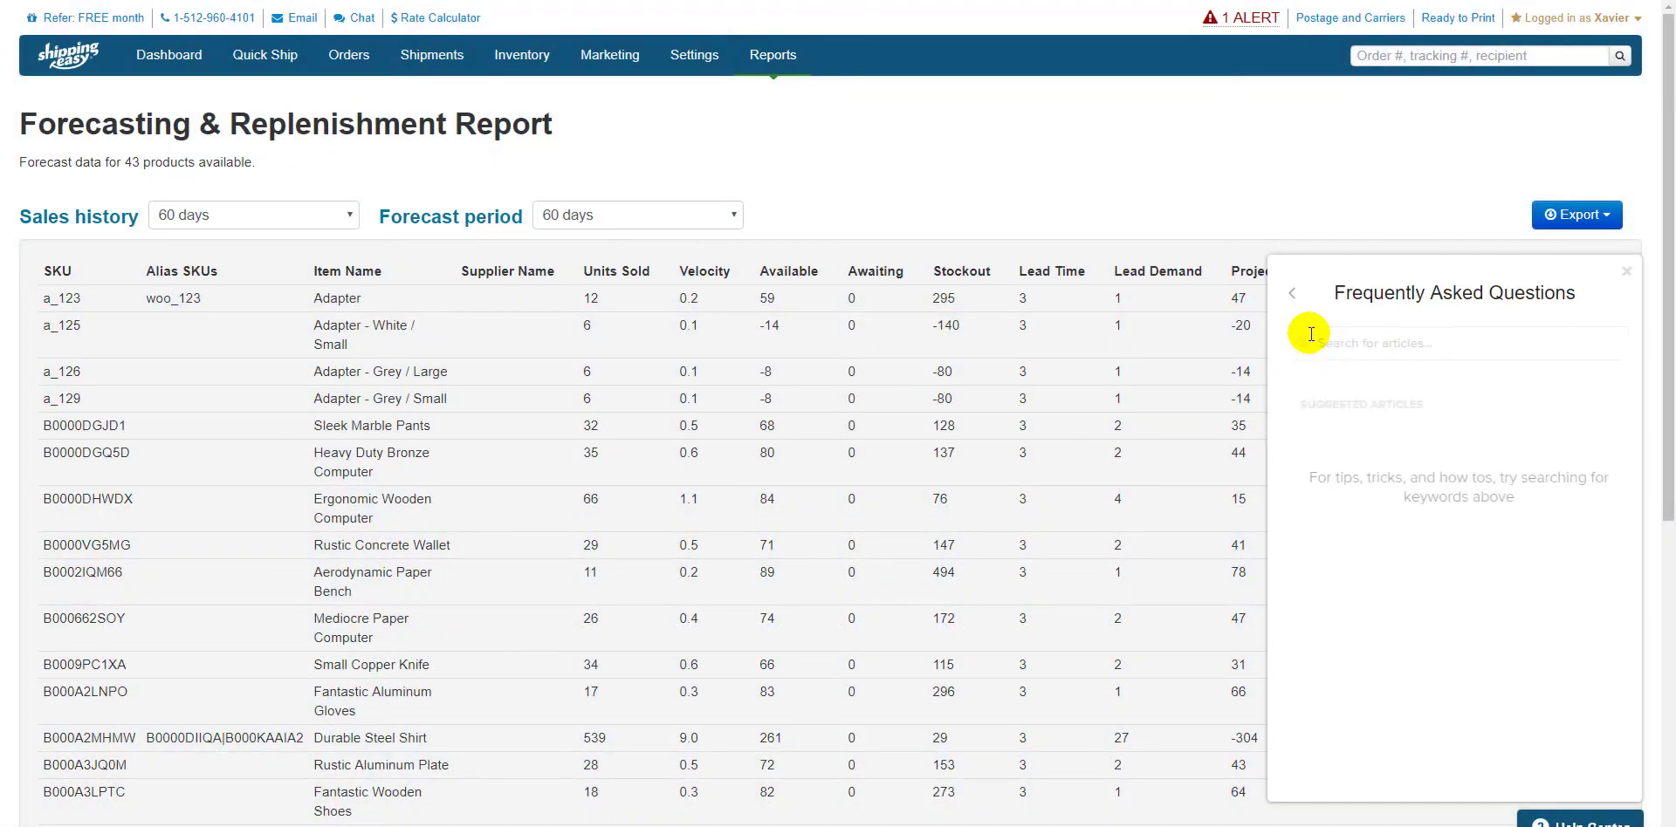
left_click(1318, 342)
type("velocity")
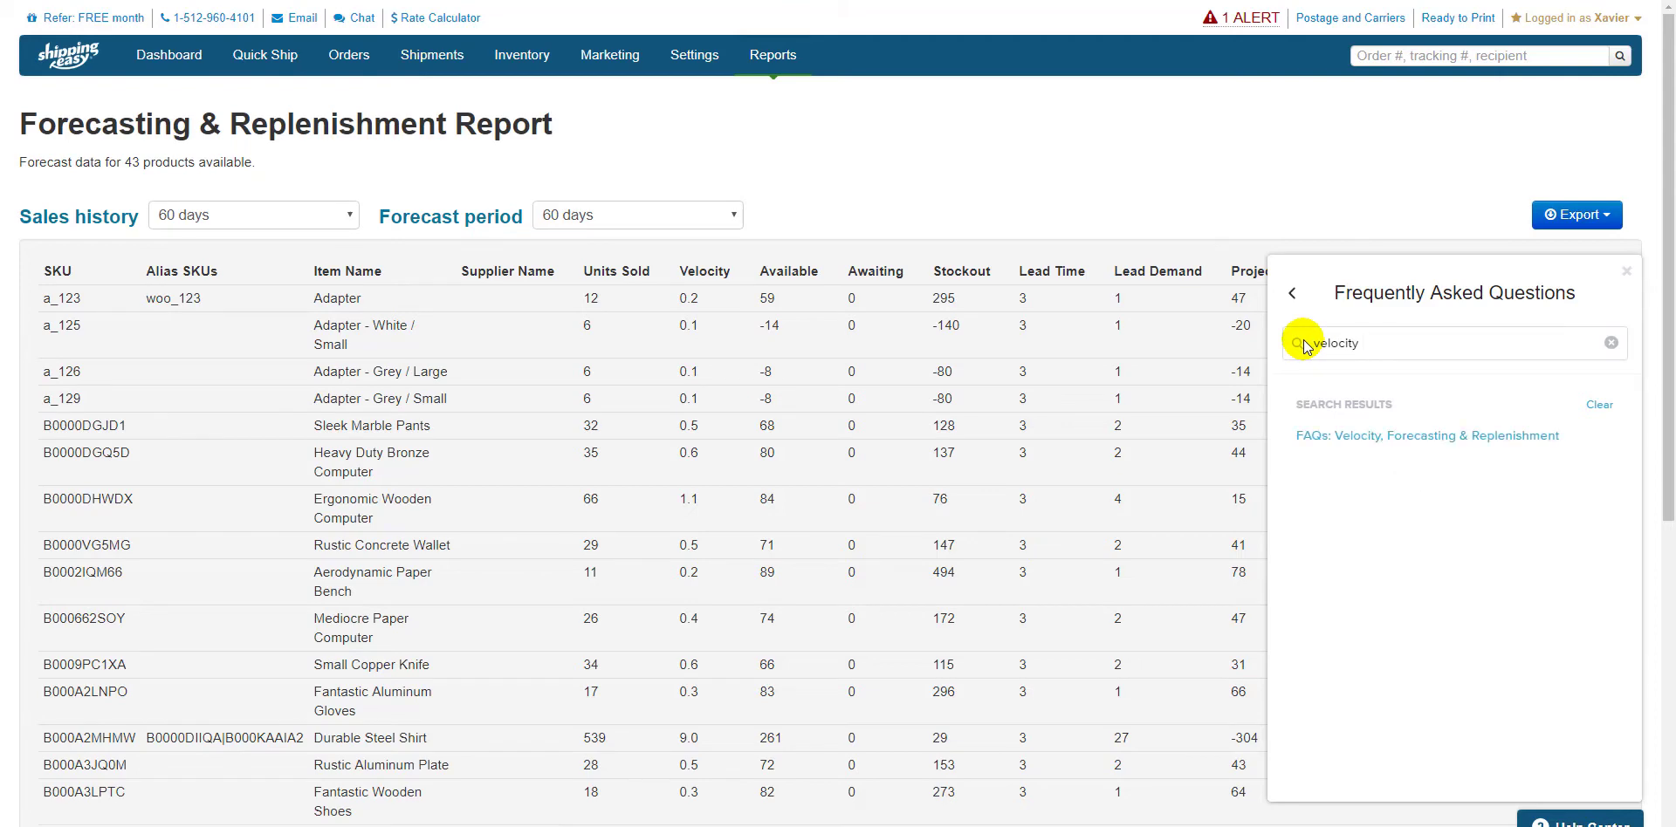
left_click(1354, 436)
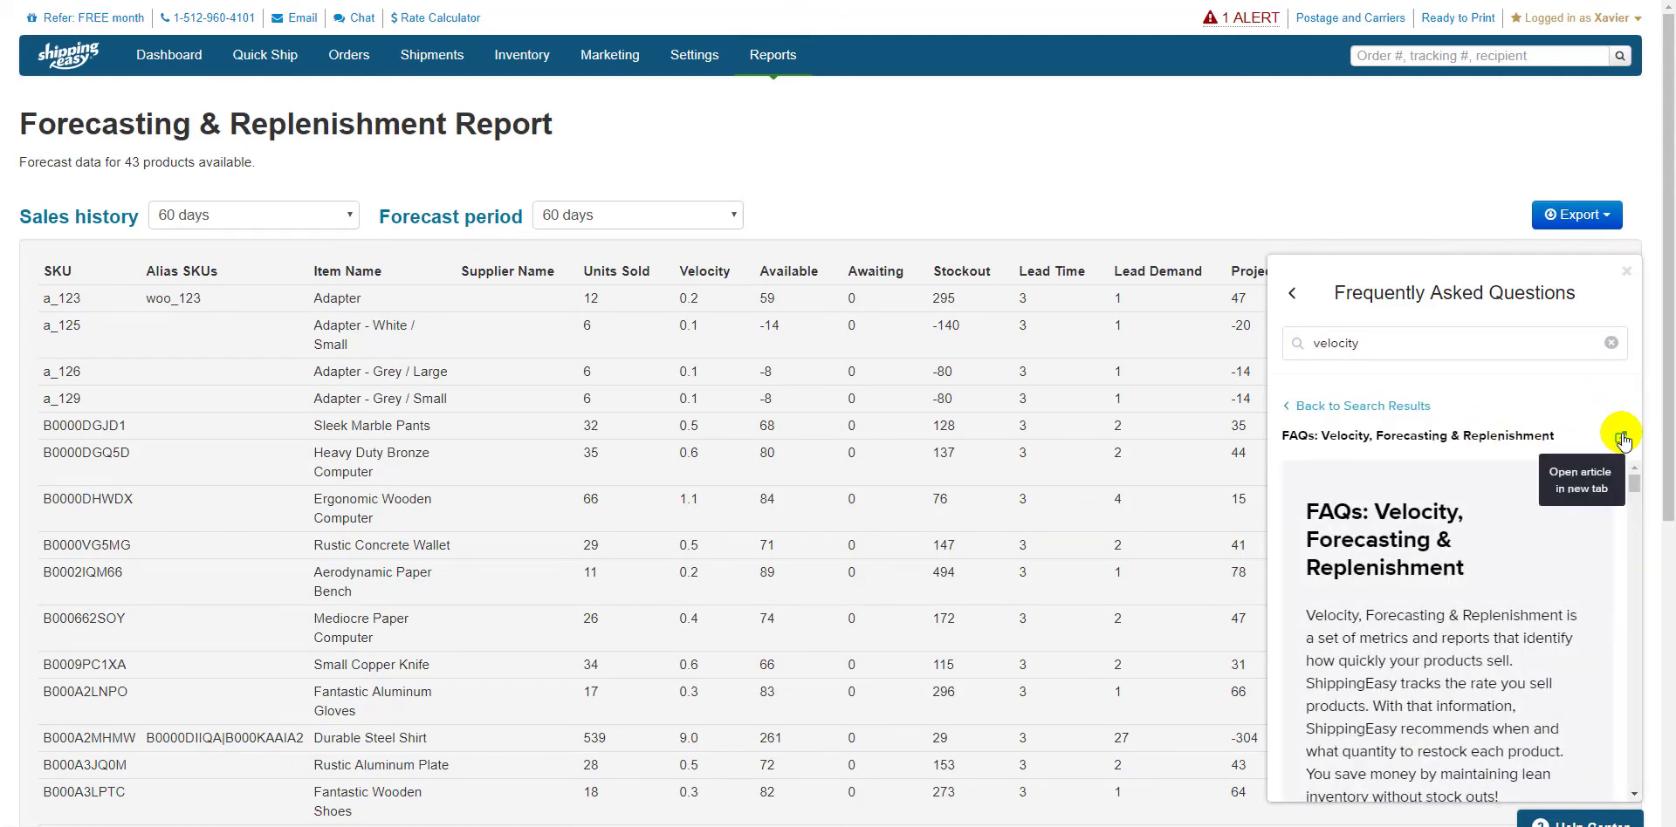
left_click(1621, 439)
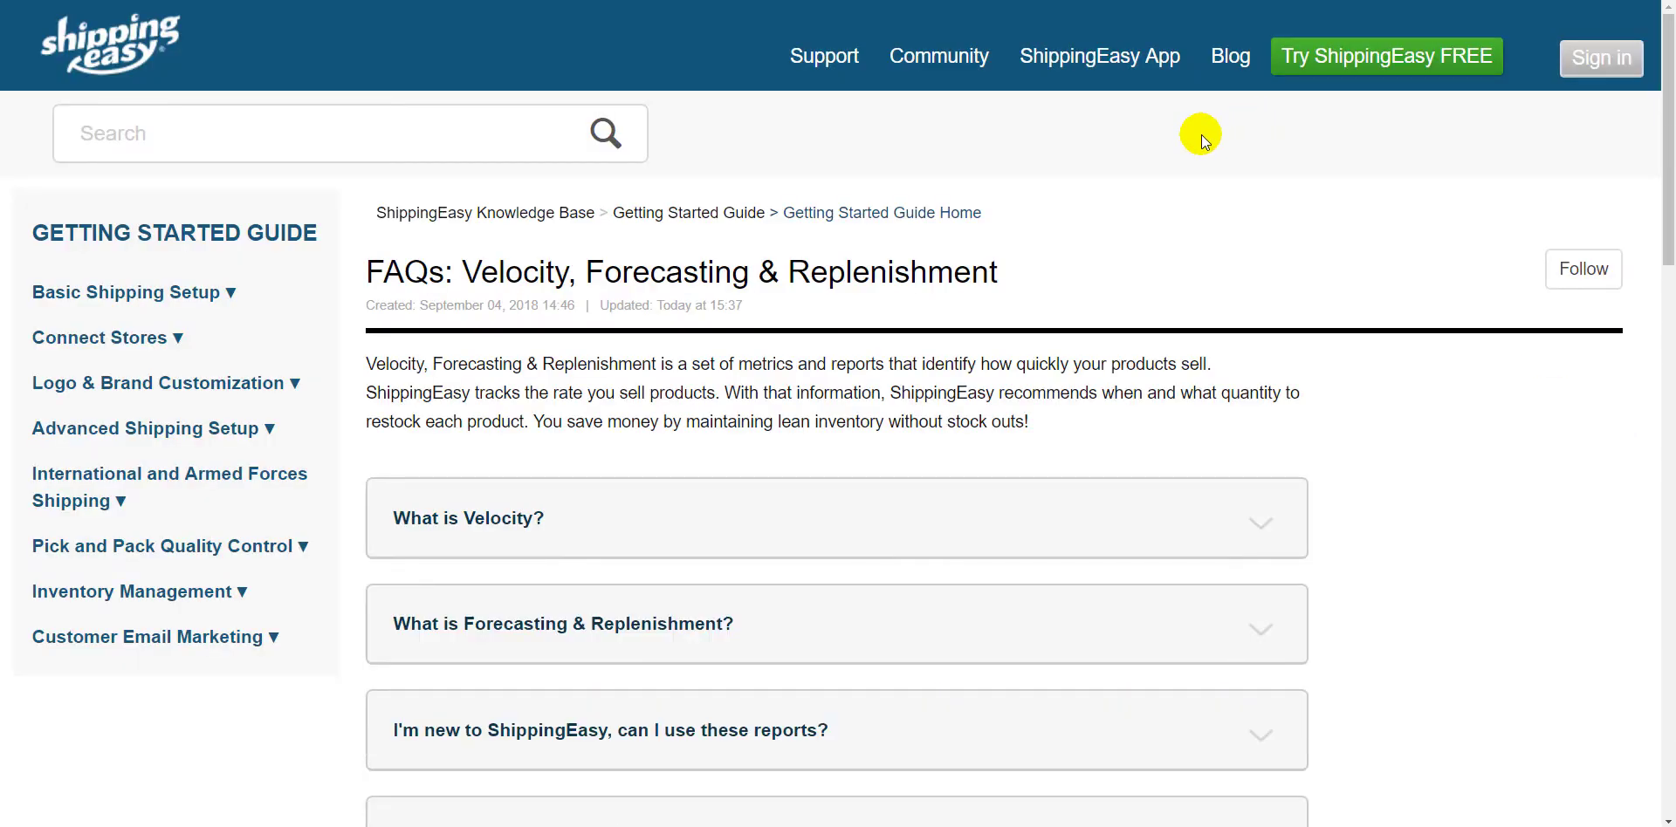